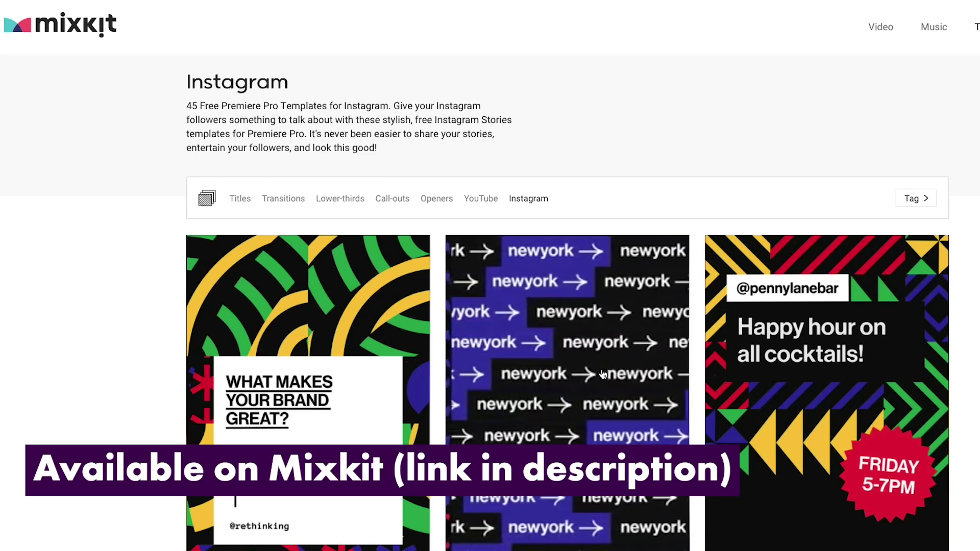
# Step: Scroll down the Mixkit Instagram templates page to the quote-style story templates
pyautogui.scroll(-10, 603, 374)
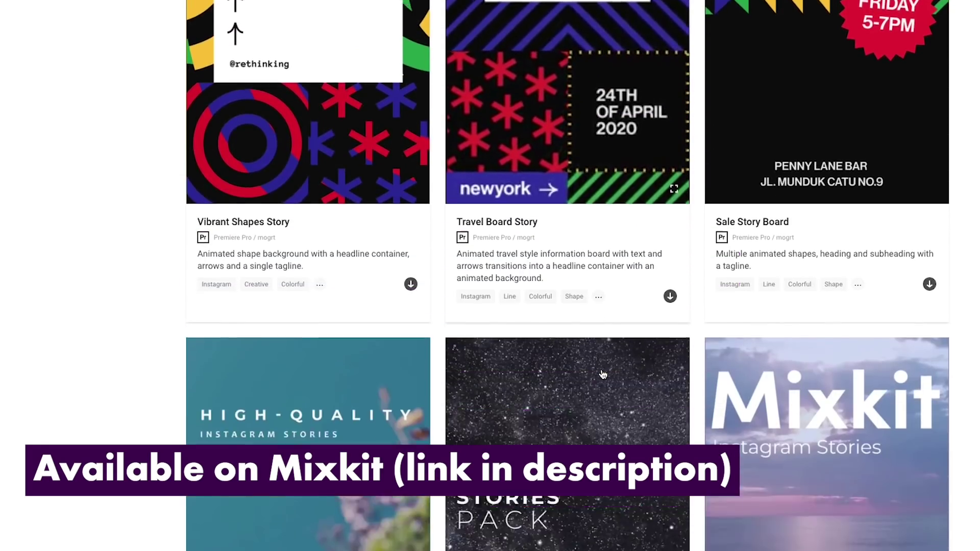
pyautogui.scroll(-7, 603, 374)
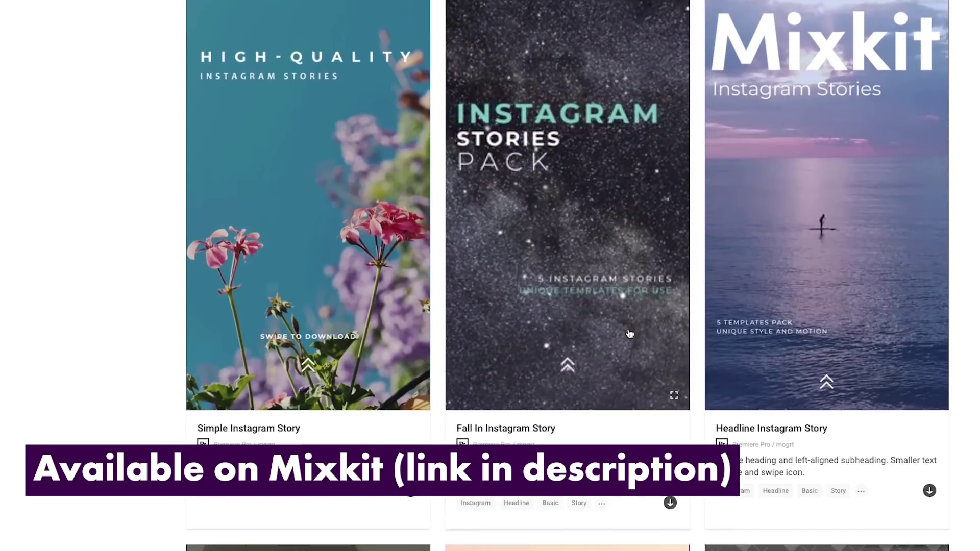
pyautogui.scroll(-6, 628, 330)
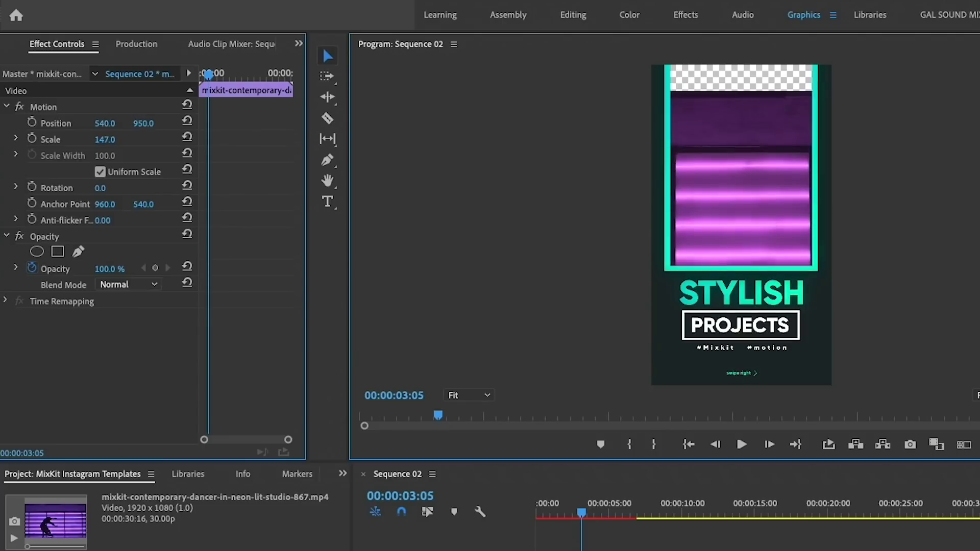
# Step: Shift the dancer clip's position and replace STYLISH with a smaller INSTAGRAM heading
pyautogui.moveTo(143, 123); pyautogui.dragTo(113, 124)
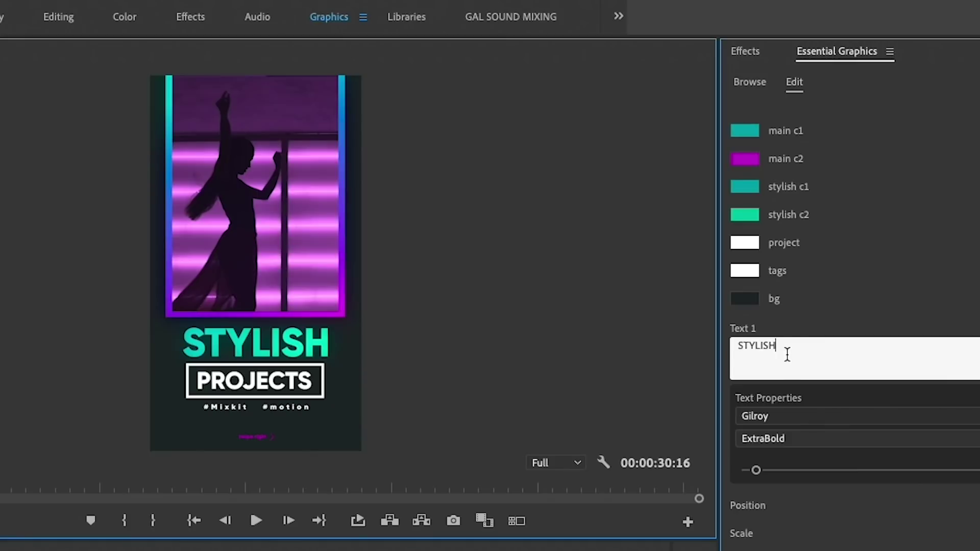
pyautogui.doubleClick(784, 357)
pyautogui.write('INSTAGRAM')
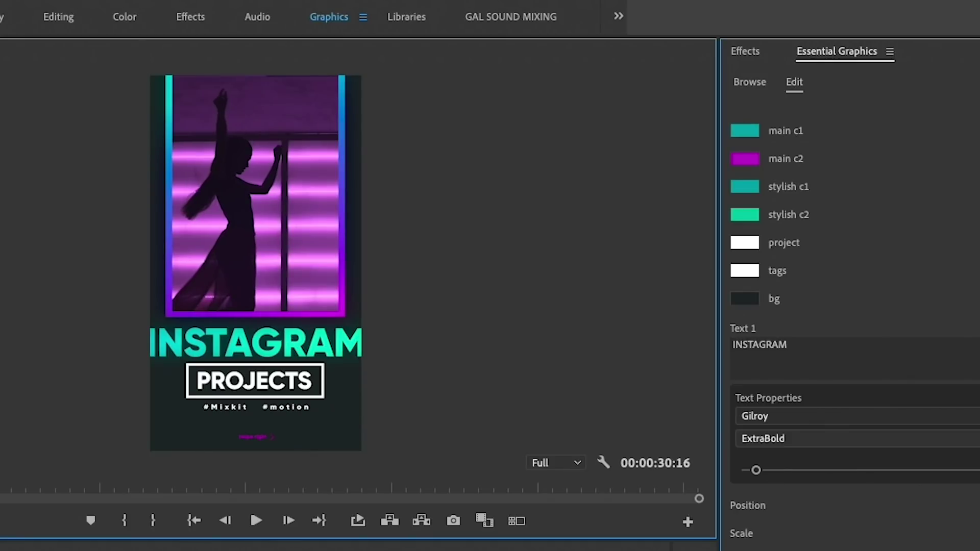
pyautogui.moveTo(756, 470); pyautogui.dragTo(753, 470)
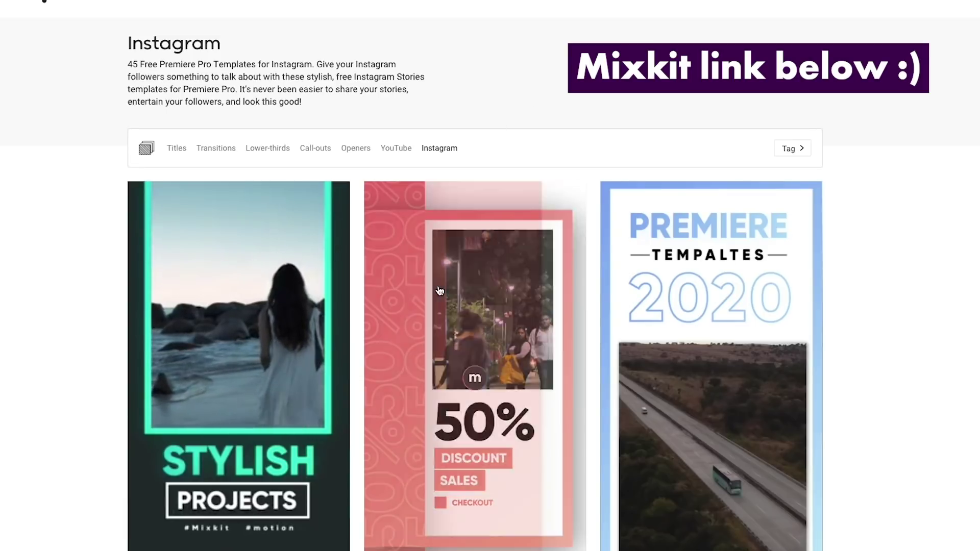
# Step: Download the Large Video Box Story template zip from Mixkit
pyautogui.scroll(-3, 230, 301)
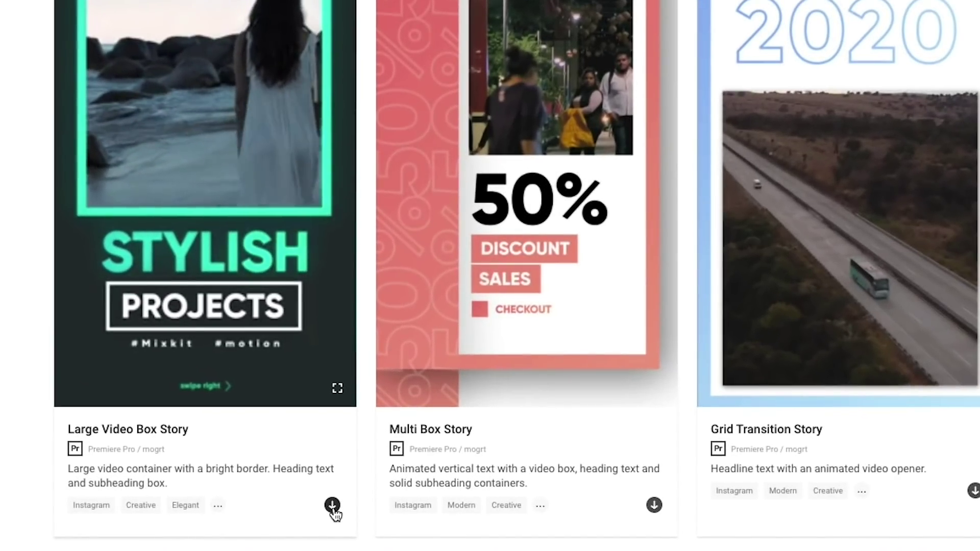
pyautogui.click(332, 505)
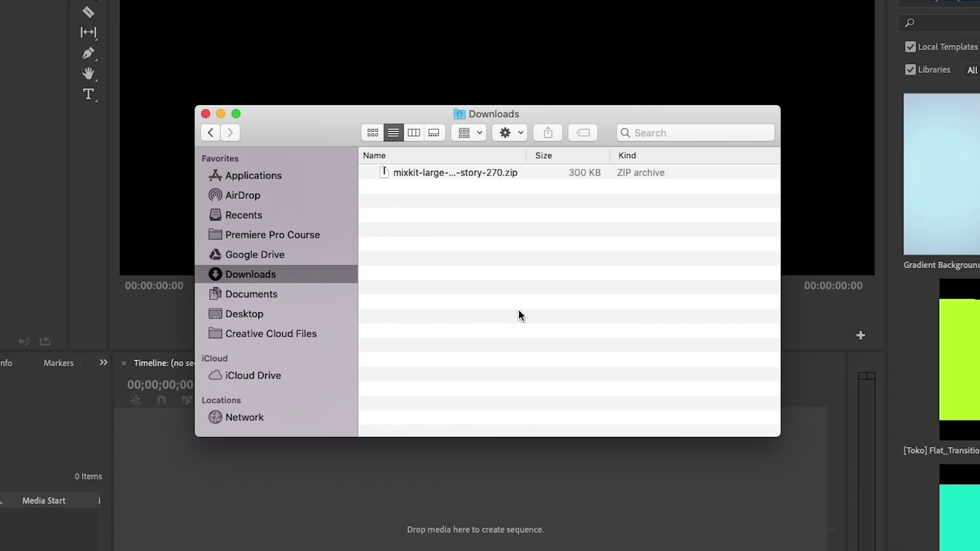
# Step: Unzip the template in Downloads and watch its preview video
pyautogui.click(404, 174)
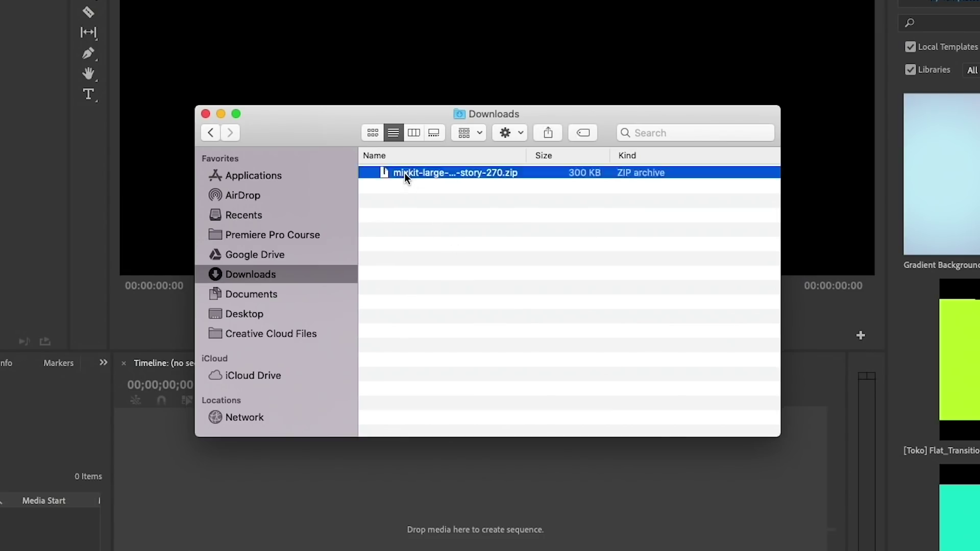
pyautogui.doubleClick(385, 174)
pyautogui.click(368, 174)
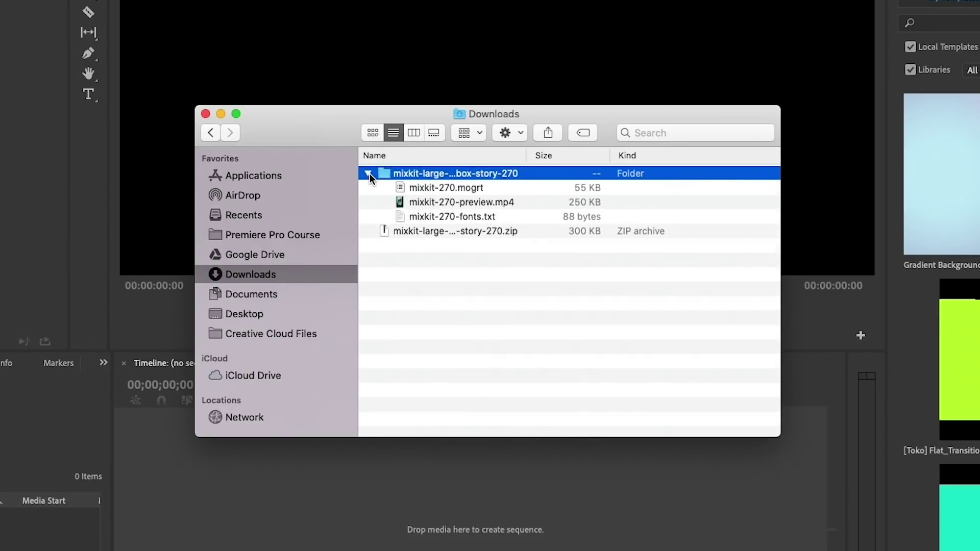
pyautogui.click(484, 193)
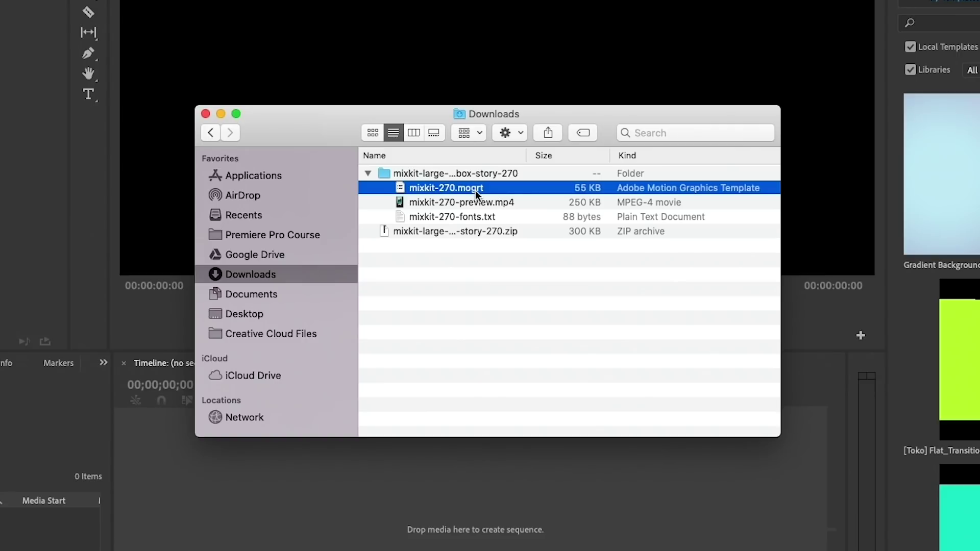
pyautogui.doubleClick(436, 201)
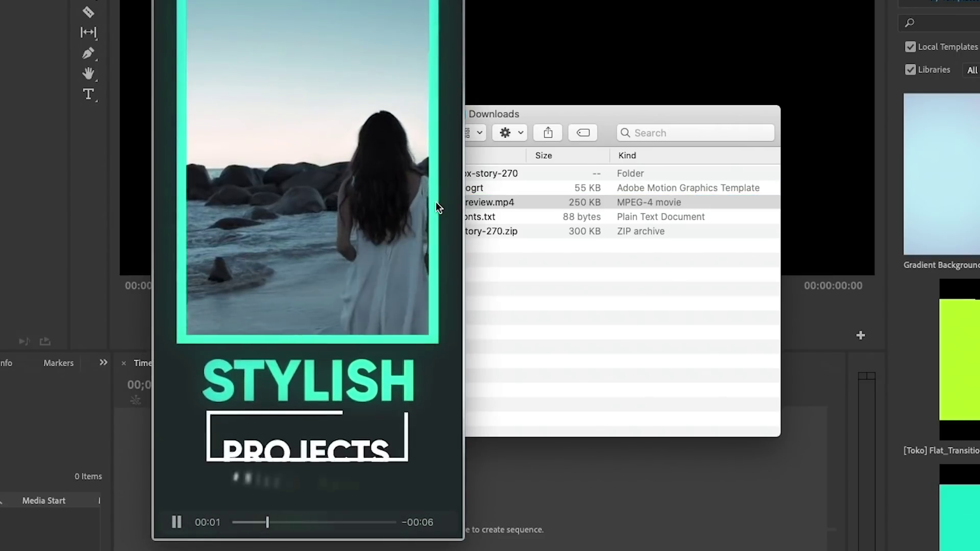
pyautogui.press('super+w')
# Step: Preview mixkit-270-fonts.txt to see the required fonts, Gilroy and Bebas Neue
pyautogui.click(441, 215)
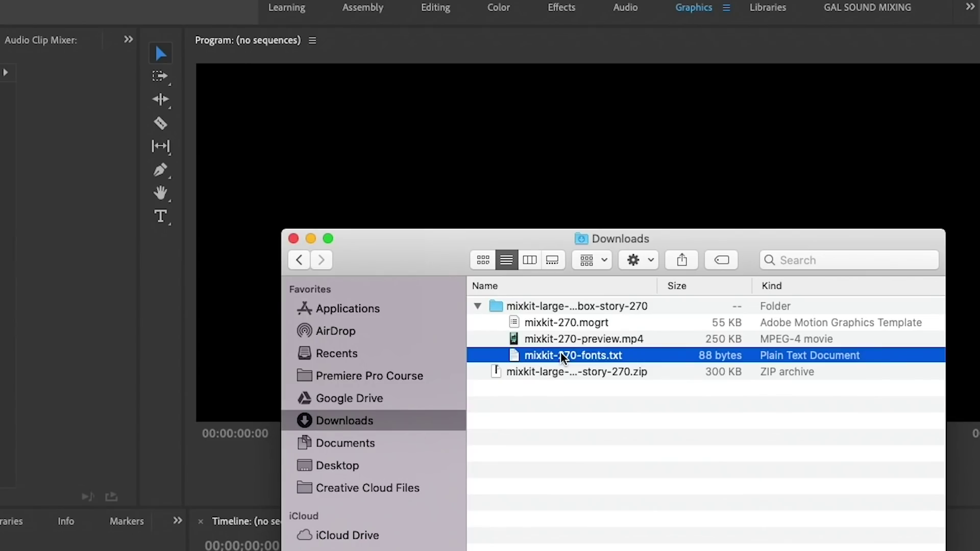
pyautogui.press('space')
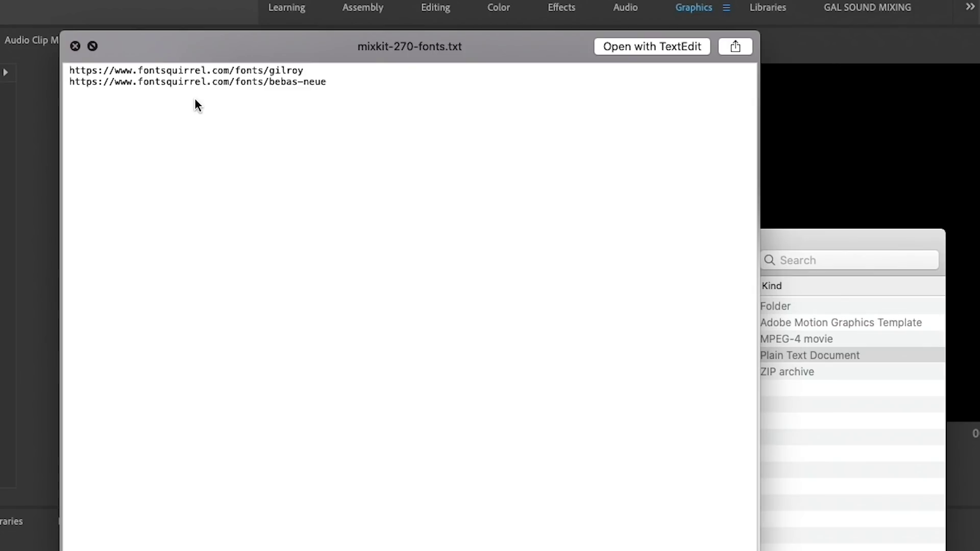
pyautogui.press('space')
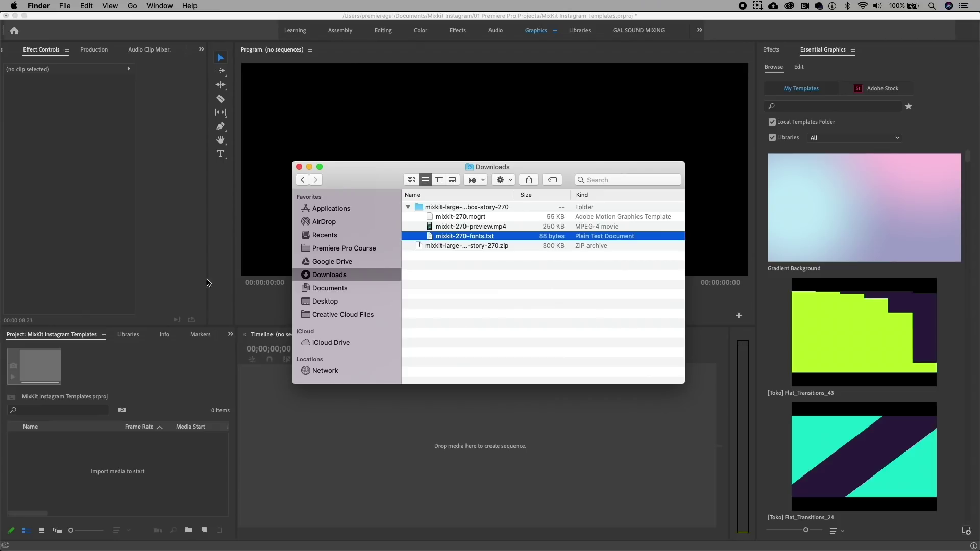
# Step: Bring Premiere Pro forward and show the Essential Graphics panel
pyautogui.click(210, 298)
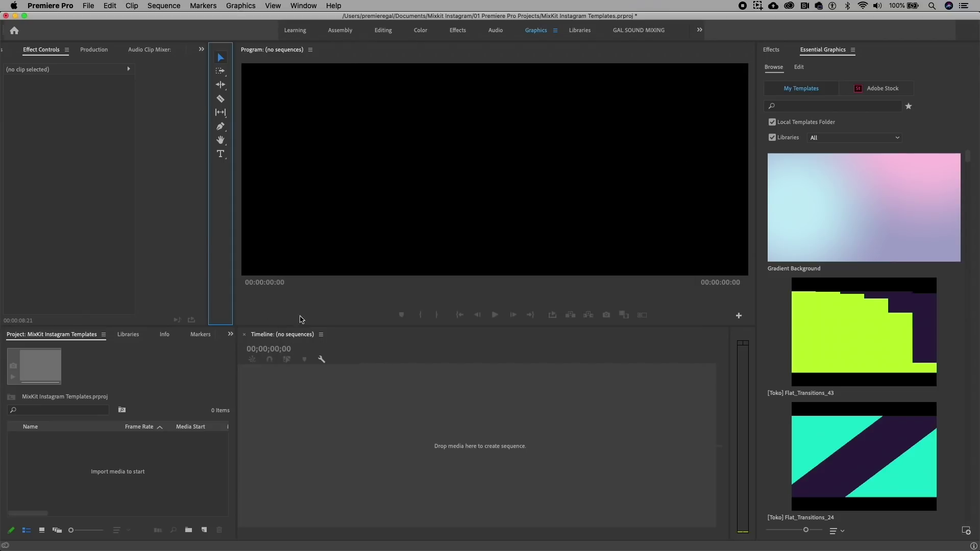
pyautogui.click(828, 53)
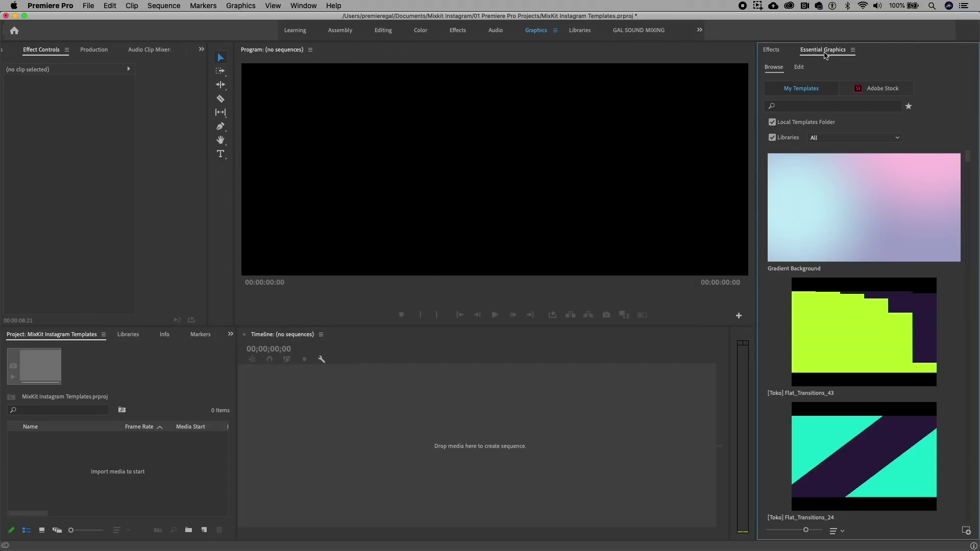
pyautogui.click(304, 5)
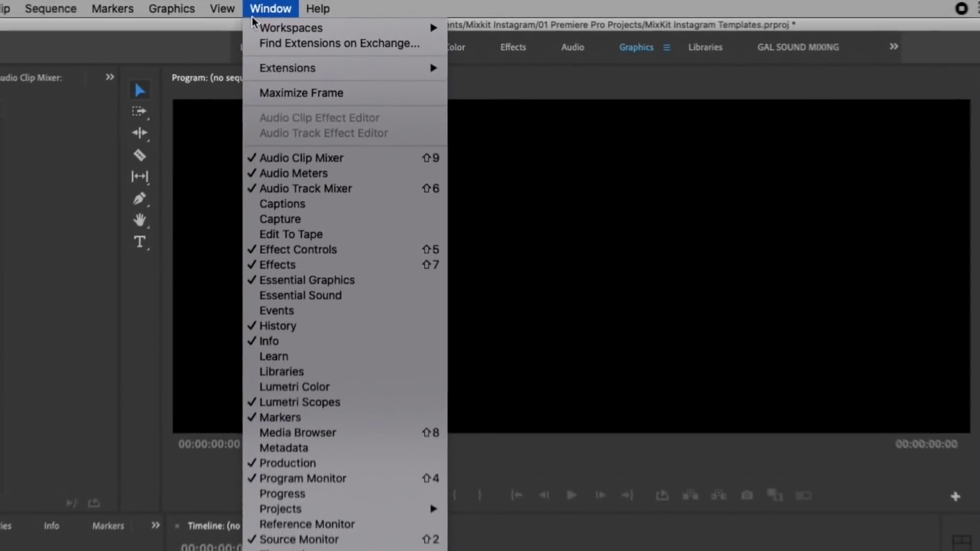
pyautogui.click(378, 289)
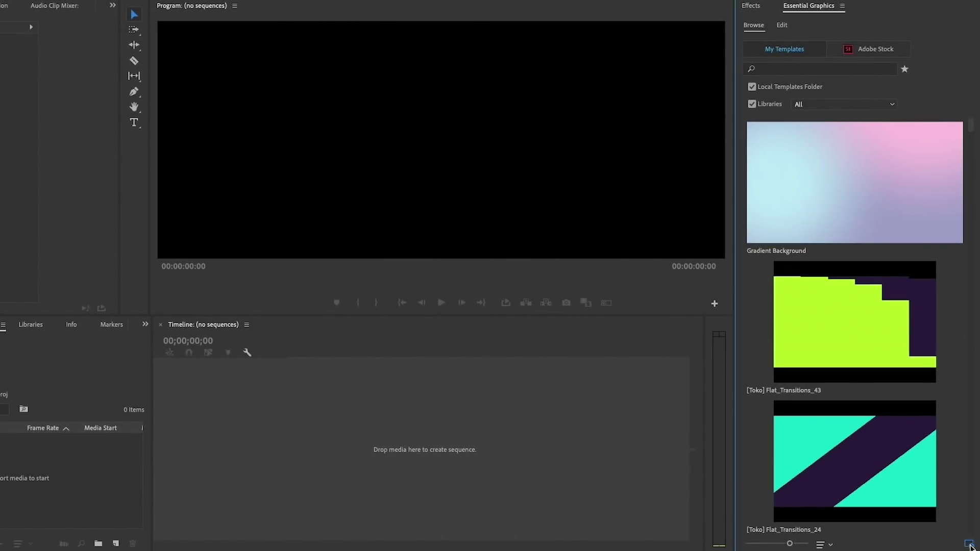
# Step: Install mixkit-270.mogrt from the unpacked Downloads folder as a motion graphics template
pyautogui.click(970, 545)
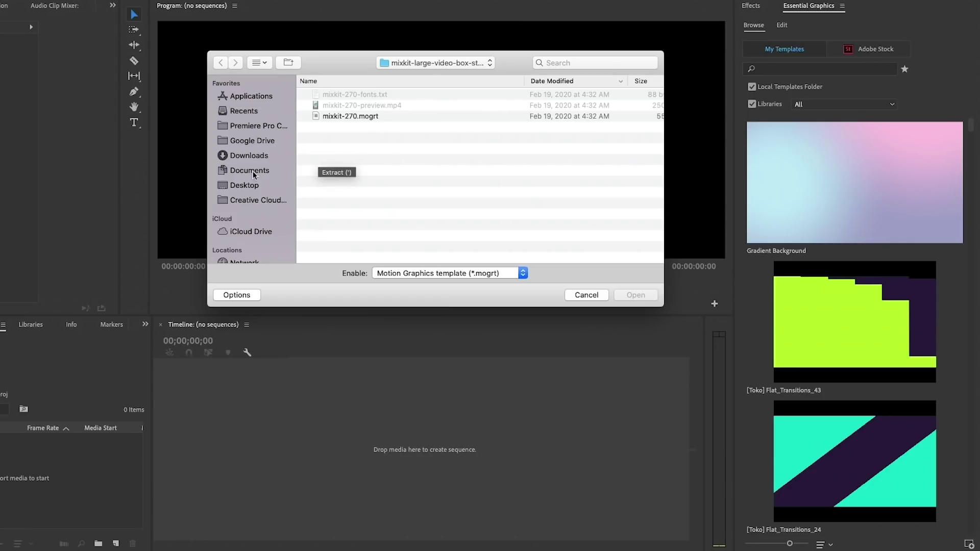
pyautogui.click(249, 155)
pyautogui.click(303, 95)
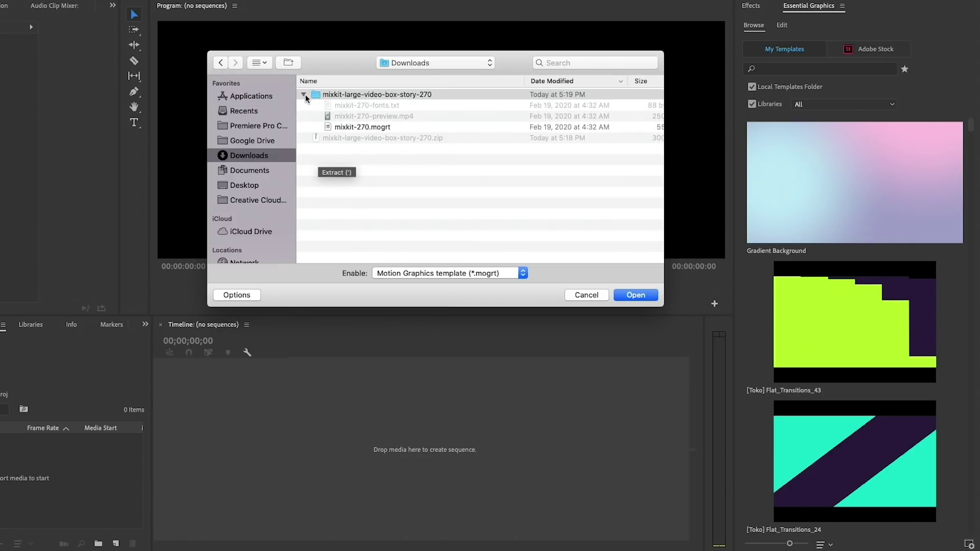
pyautogui.click(382, 129)
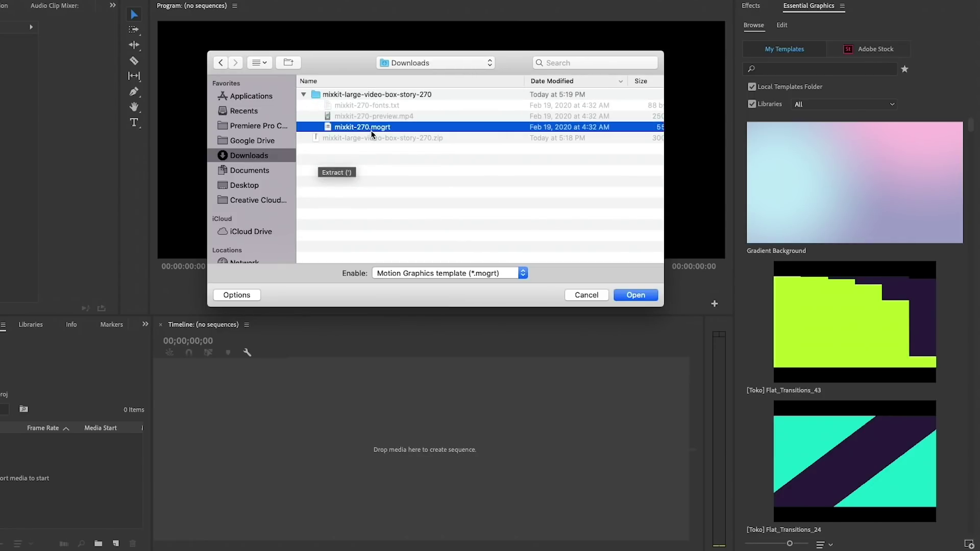
pyautogui.click(641, 297)
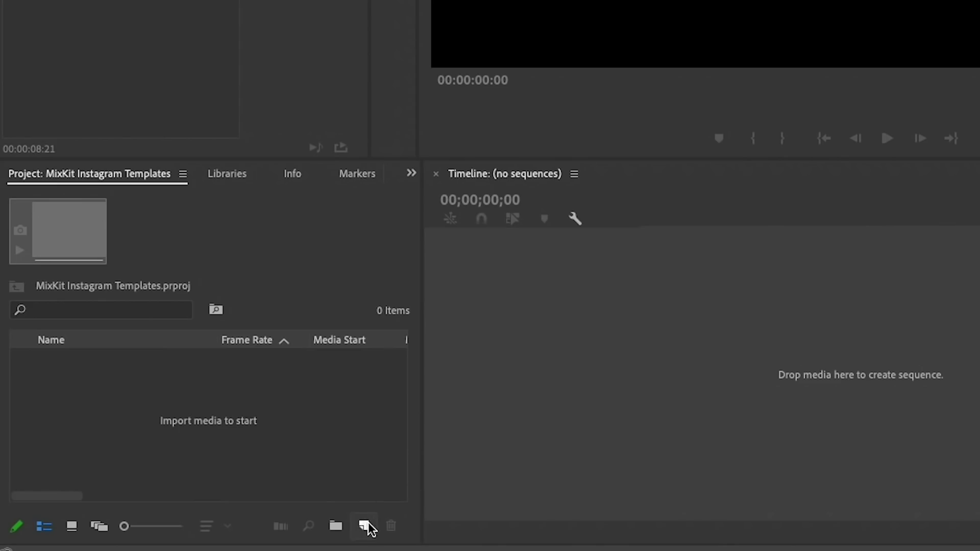
# Step: Start a new sequence from the Digital SLR 1080p30 preset
pyautogui.click(363, 525)
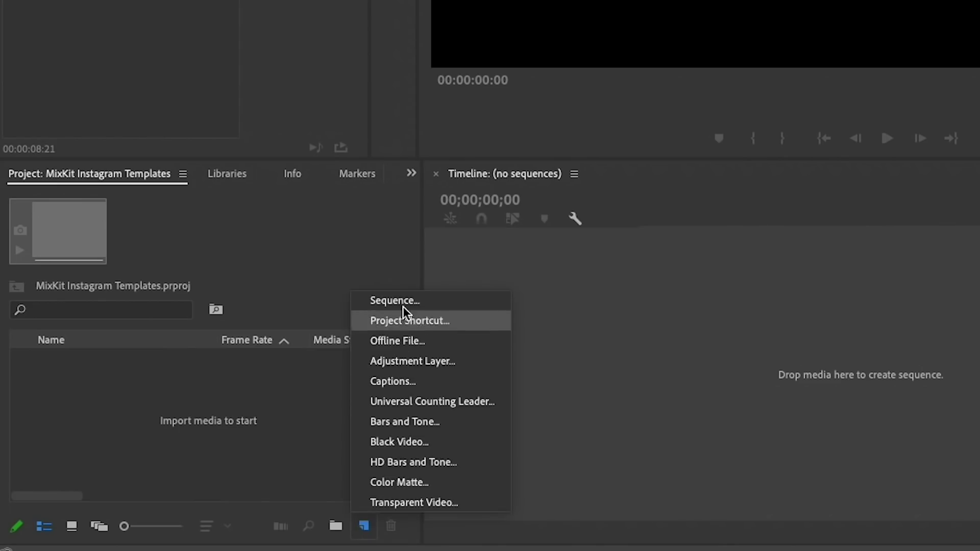
pyautogui.click(380, 300)
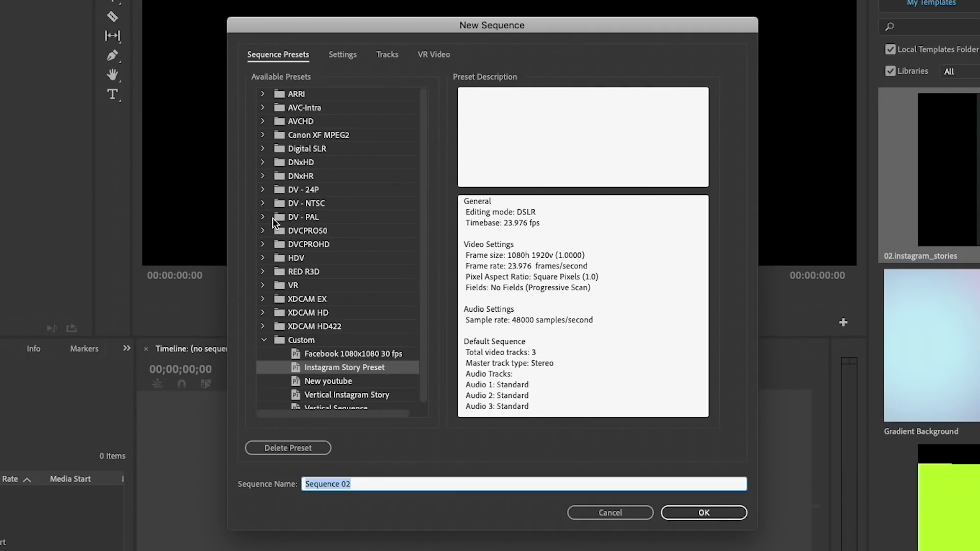
pyautogui.scroll(-1, 598, 8)
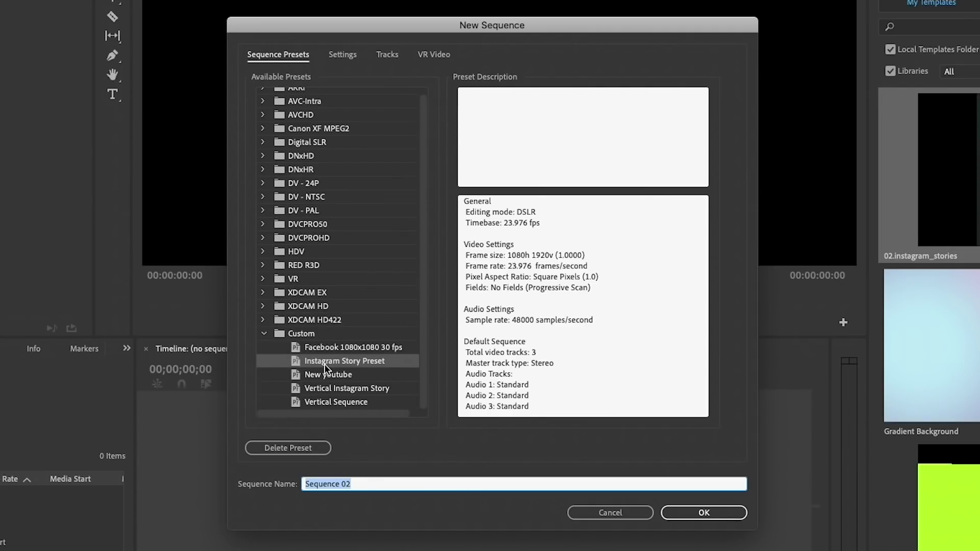
pyautogui.click(264, 335)
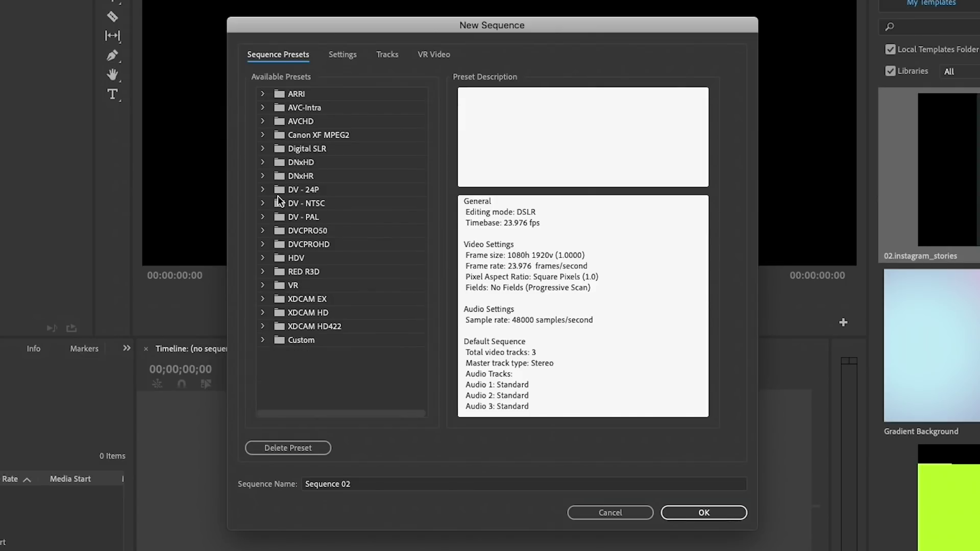
pyautogui.click(263, 149)
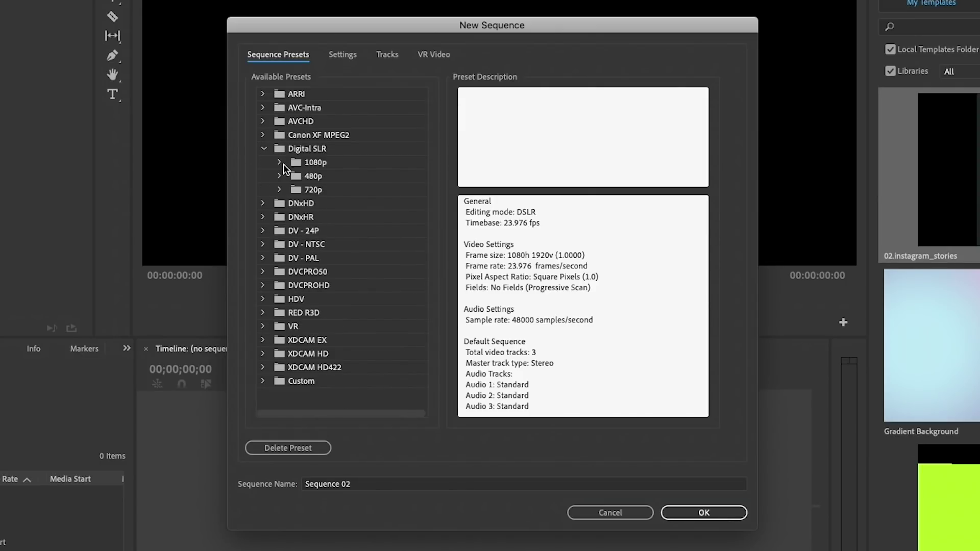
pyautogui.click(280, 162)
pyautogui.click(321, 204)
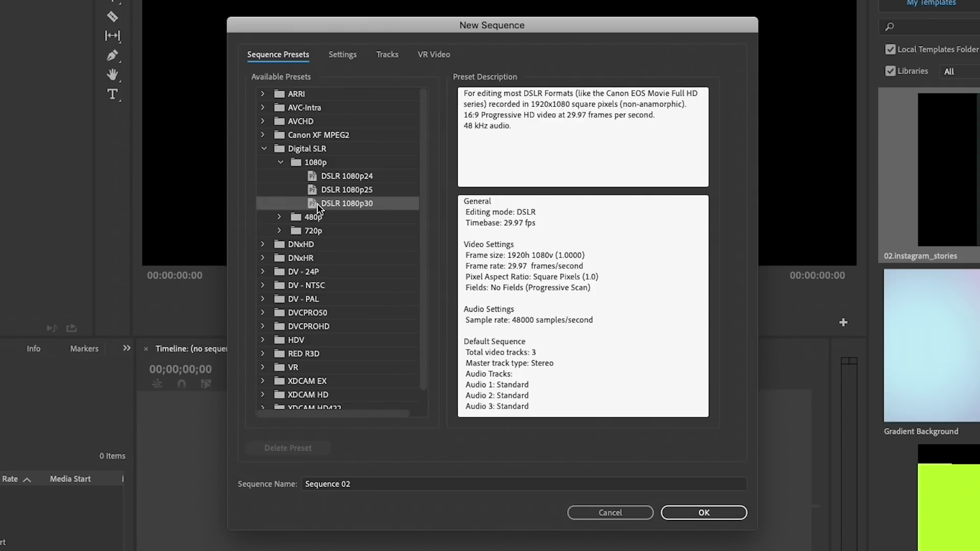
# Step: Set the sequence frame size to 1080×1920
pyautogui.click(345, 58)
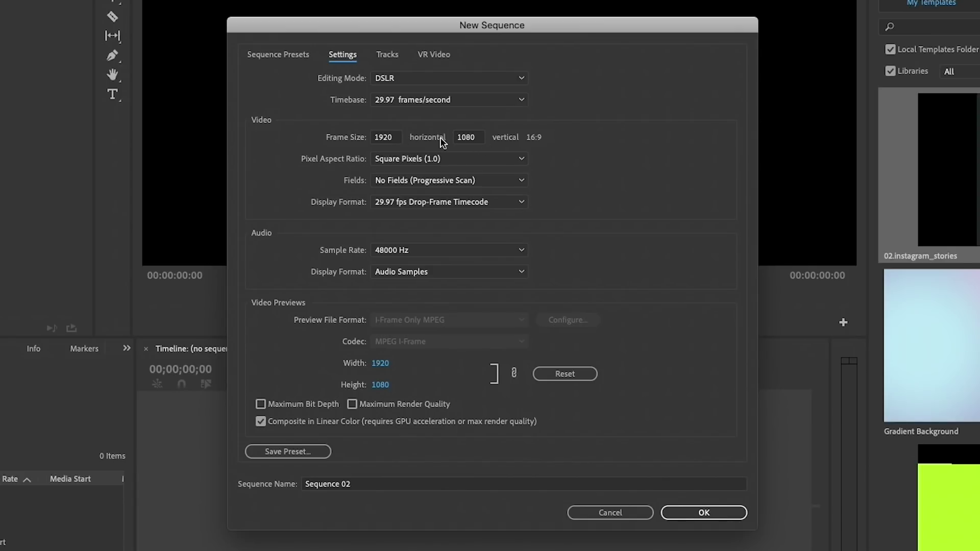
pyautogui.click(387, 137)
pyautogui.write('108')
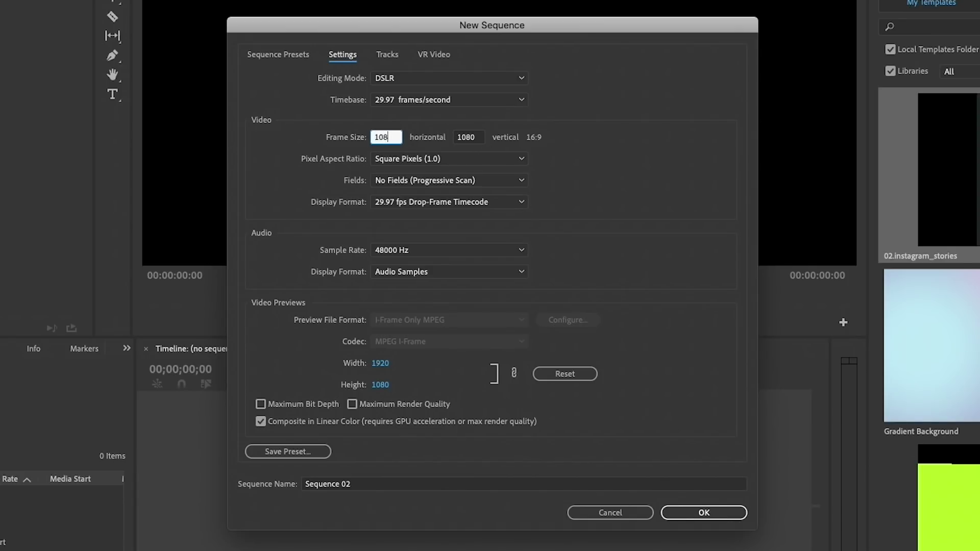
pyautogui.write('0')
pyautogui.press('Tab')
pyautogui.write('19')
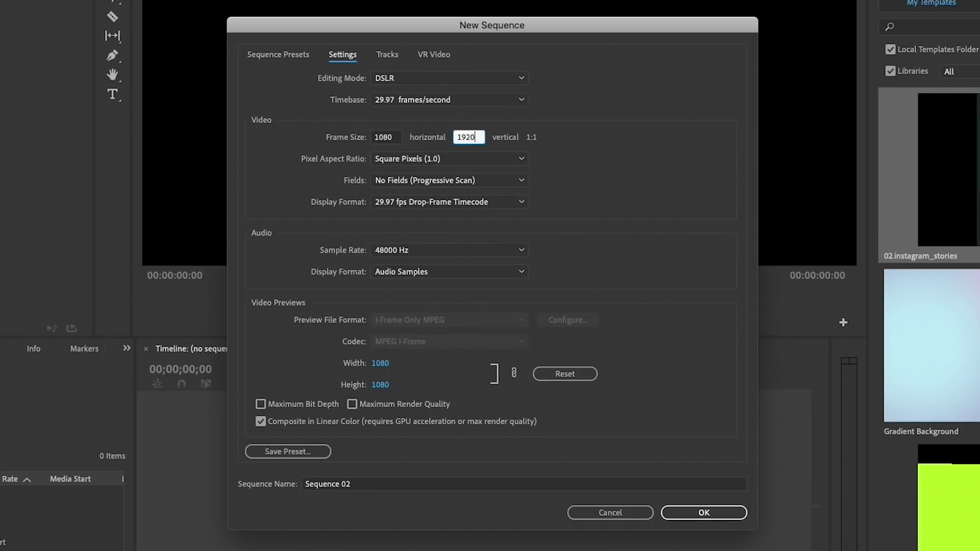
pyautogui.write('20')
pyautogui.click(545, 160)
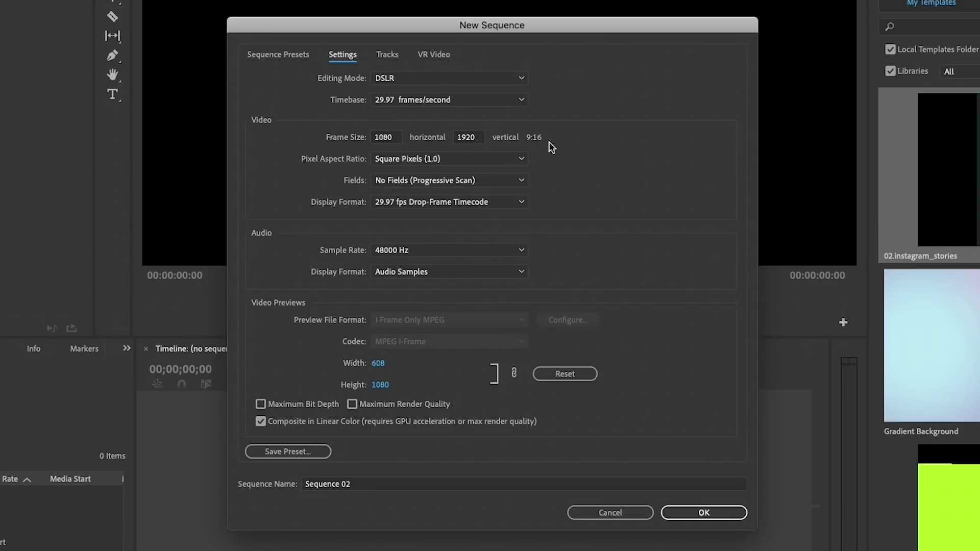
# Step: Save these settings as the Instagram Story 30fps 9x16 preset and create the sequence
pyautogui.click(287, 452)
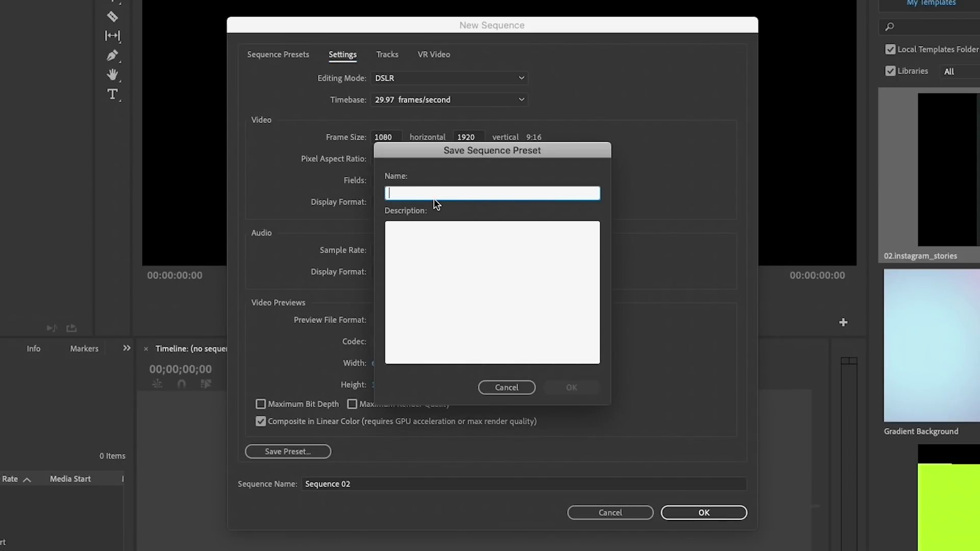
pyautogui.write('Instagram Story 30fps')
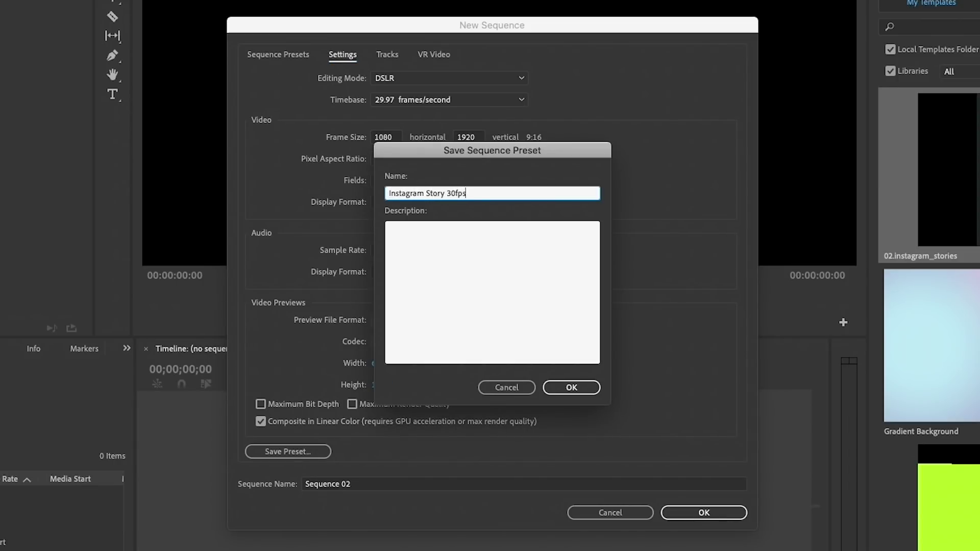
pyautogui.write(' 9x16')
pyautogui.click(582, 390)
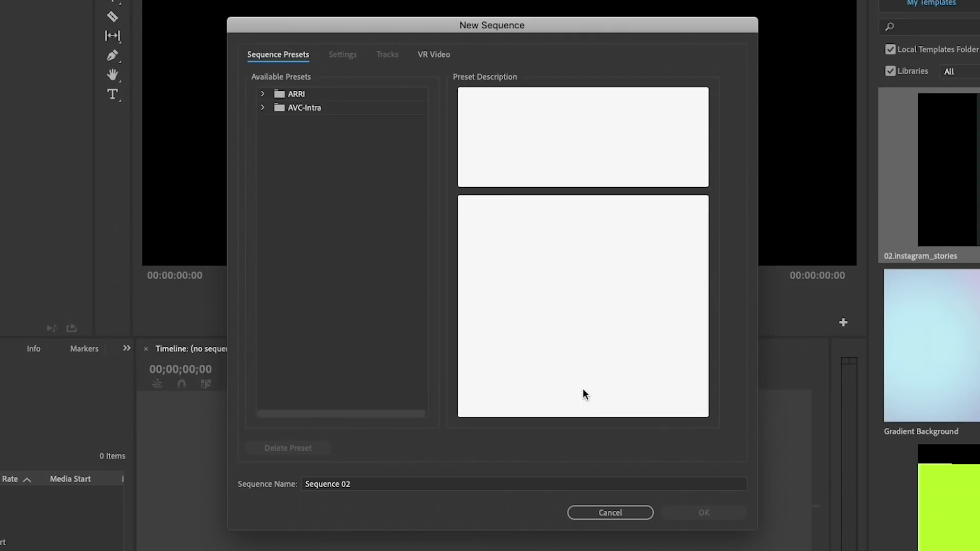
pyautogui.scroll(-1, 322, 344)
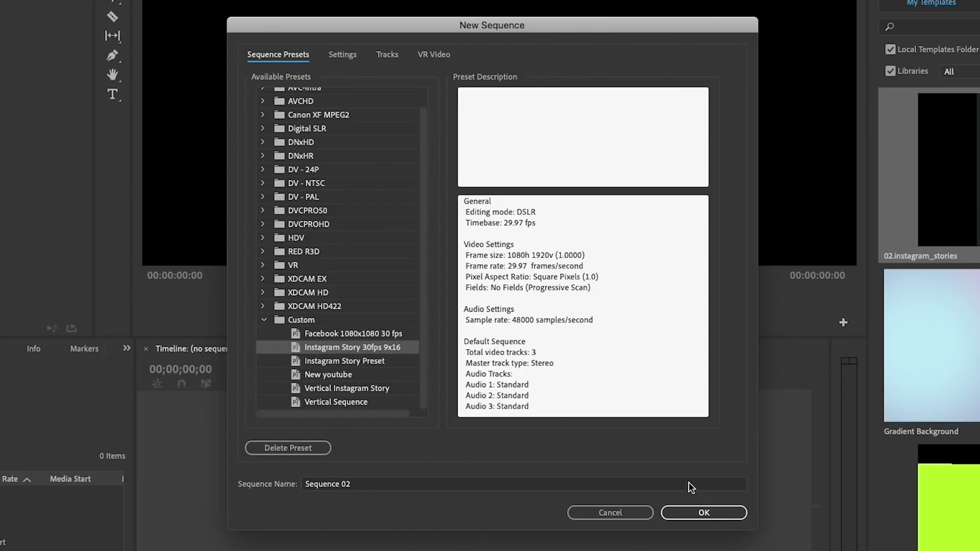
pyautogui.click(713, 516)
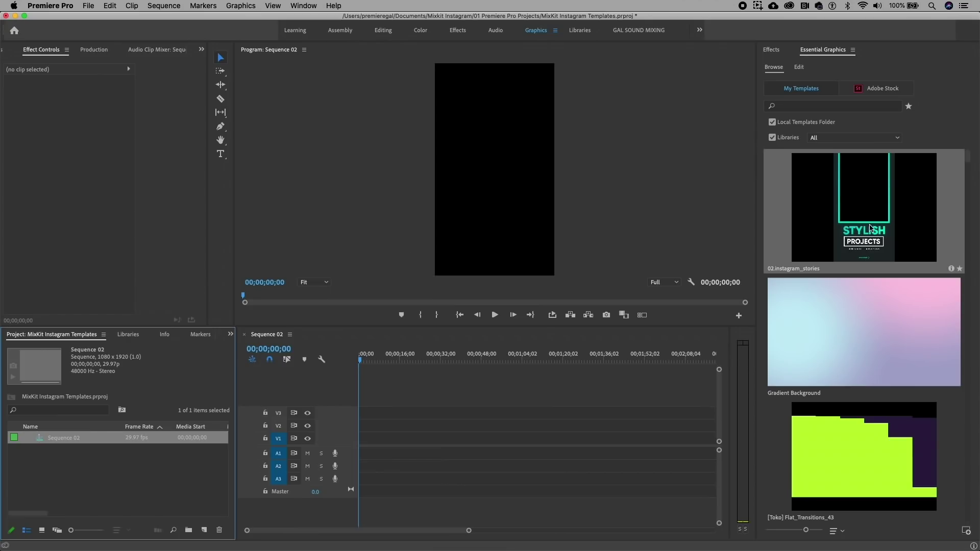
# Step: Drop 02.instagram_stories onto the timeline and change the sequence settings to match it
pyautogui.moveTo(877, 218); pyautogui.dragTo(389, 439)
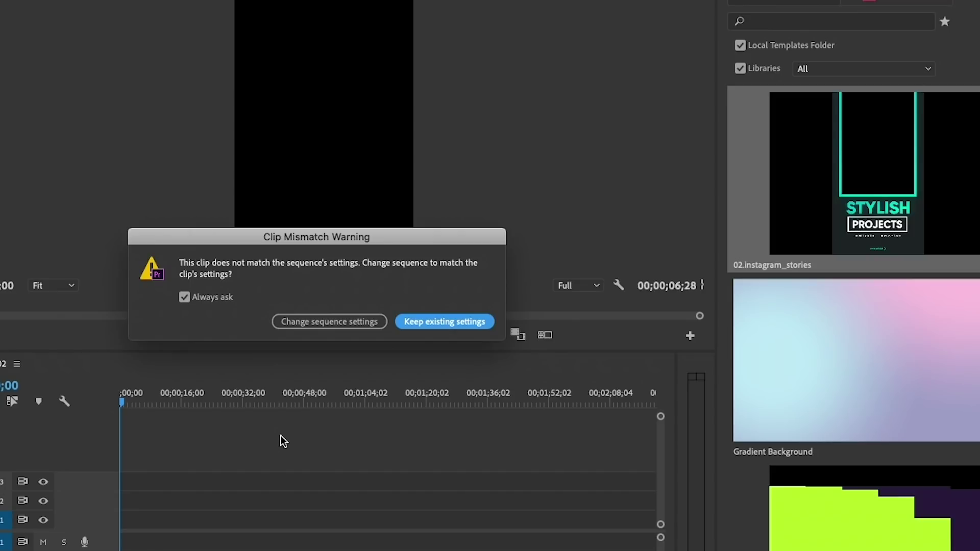
pyautogui.hscroll(5, 317, 411)
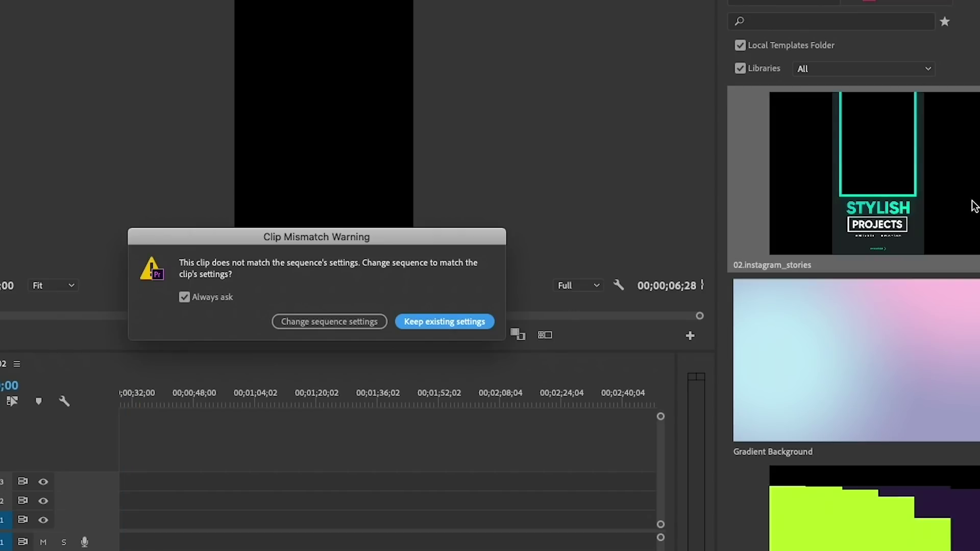
pyautogui.click(327, 322)
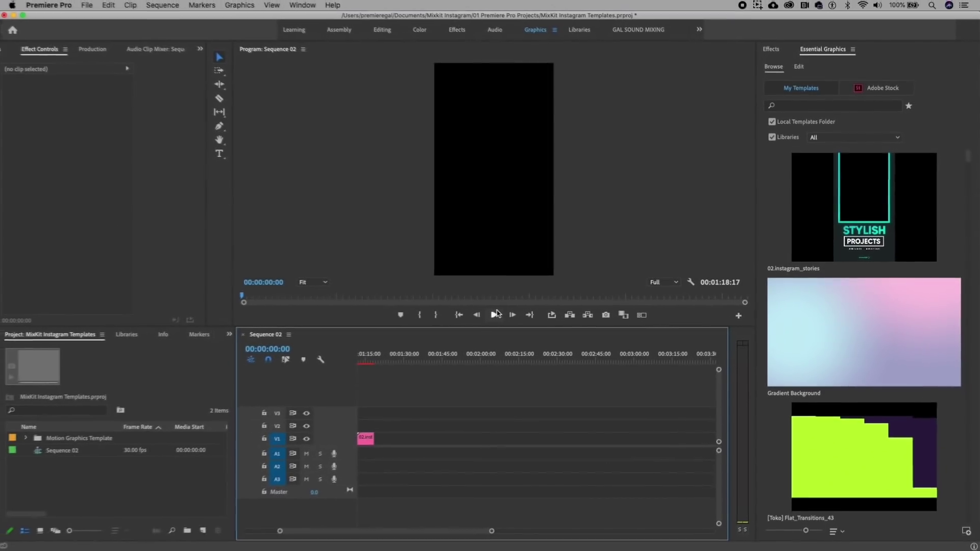
# Step: Move the template clip to 00:00:00 on track V2
pyautogui.click(364, 359)
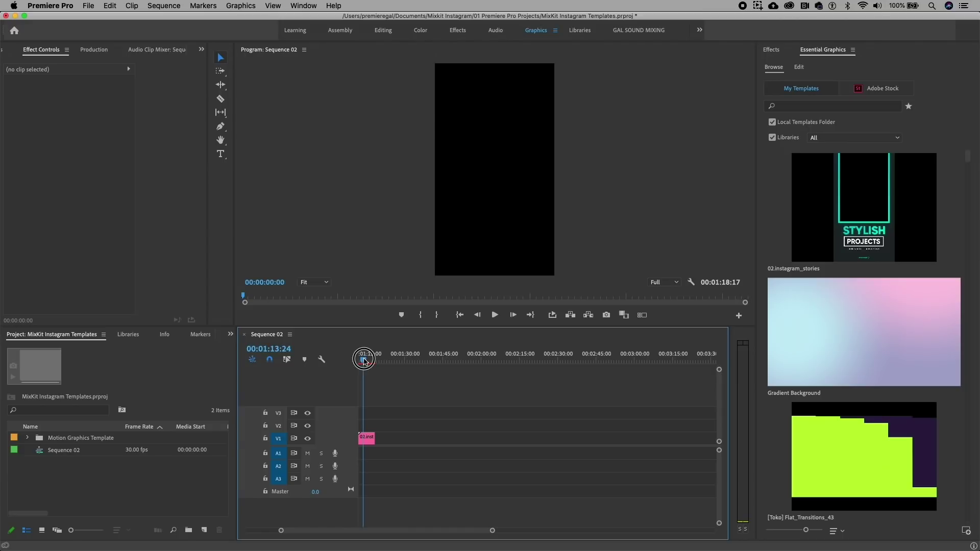
pyautogui.click(366, 438)
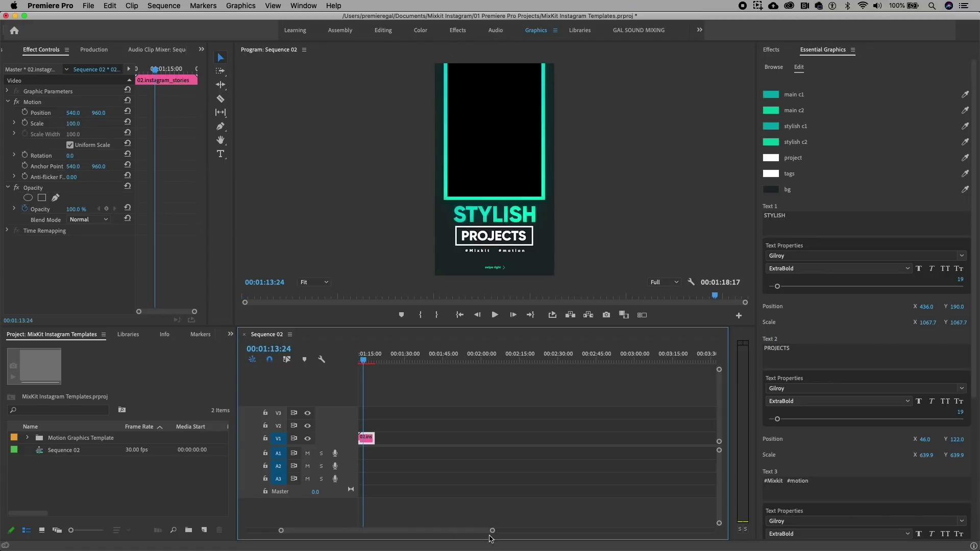
pyautogui.moveTo(492, 531); pyautogui.dragTo(436, 532)
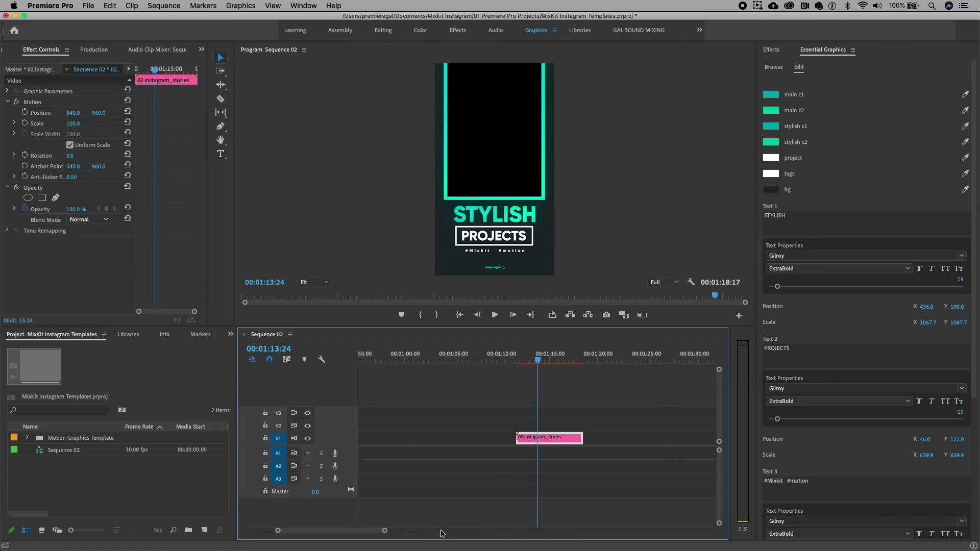
pyautogui.moveTo(355, 530); pyautogui.dragTo(350, 530)
pyautogui.moveTo(614, 447); pyautogui.dragTo(329, 439)
pyautogui.click(389, 352)
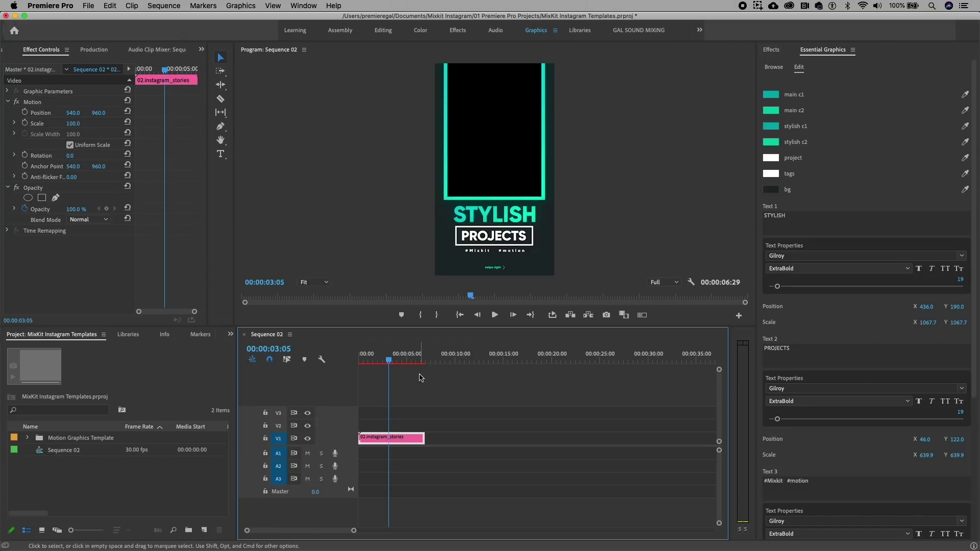
pyautogui.moveTo(382, 443); pyautogui.dragTo(381, 426)
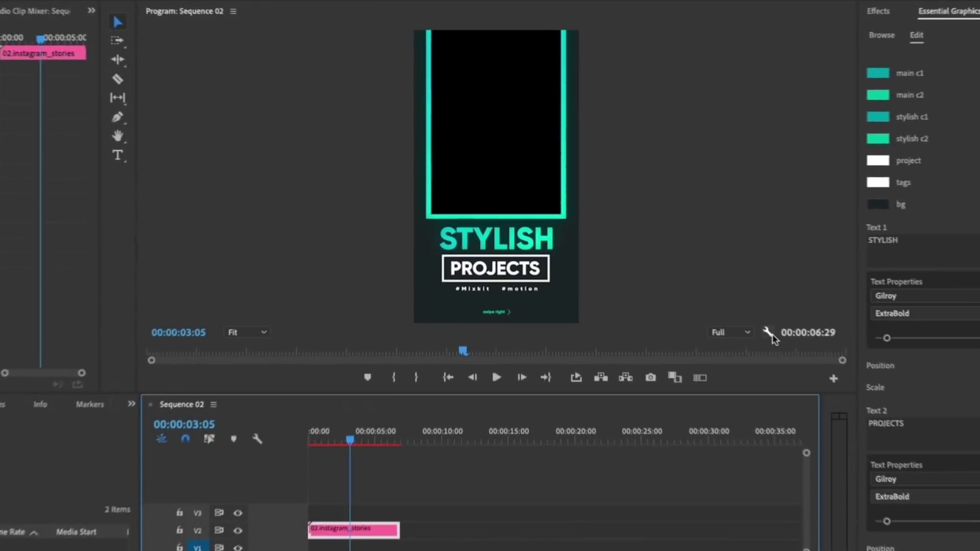
# Step: Turn on the Program monitor's Transparency Grid
pyautogui.click(691, 283)
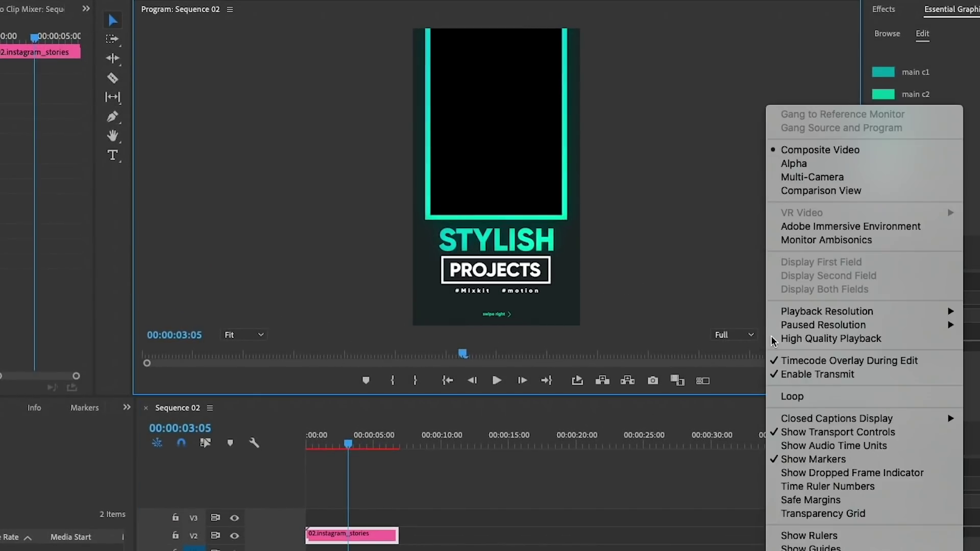
pyautogui.click(816, 514)
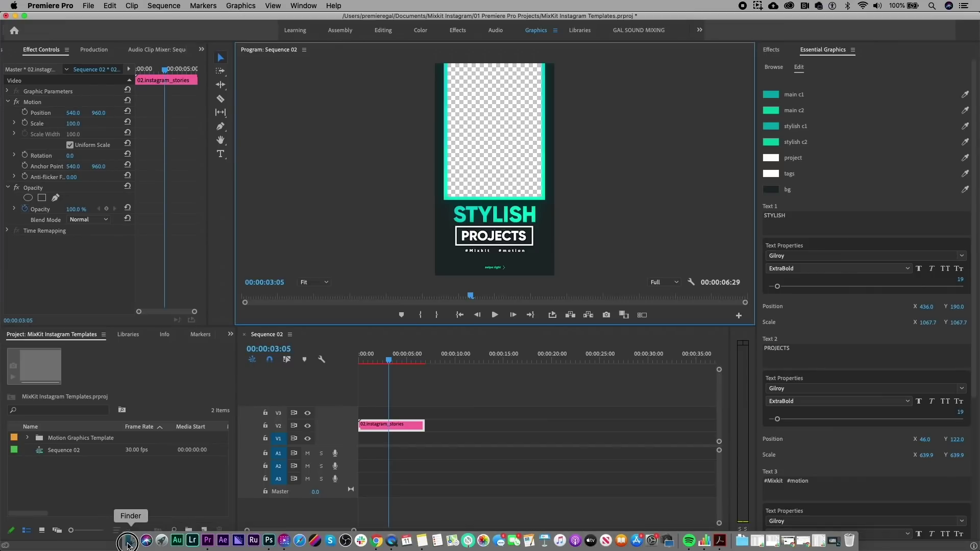
pyautogui.click(130, 548)
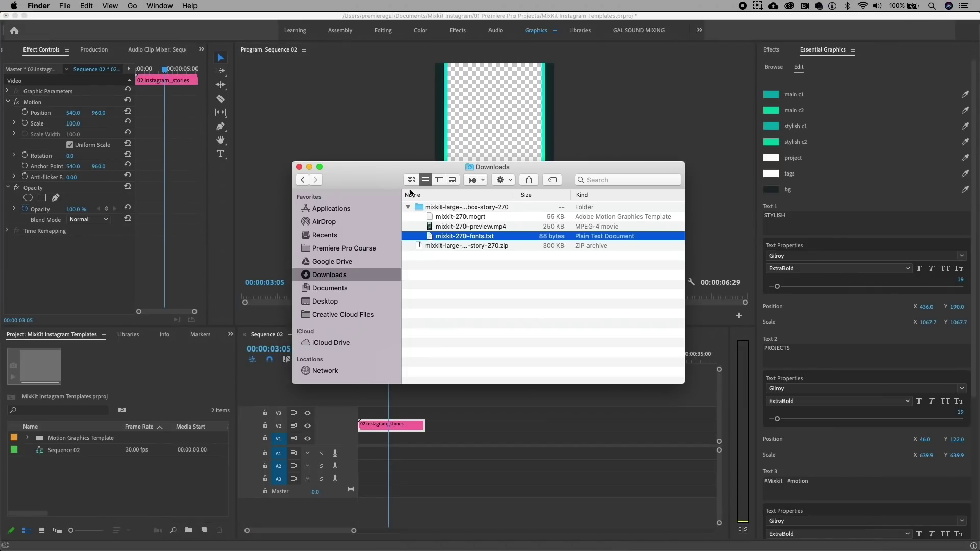
# Step: Import the dancer clip from 02 Media onto V1, scaled to 147 at position 1099, 755
pyautogui.click(329, 287)
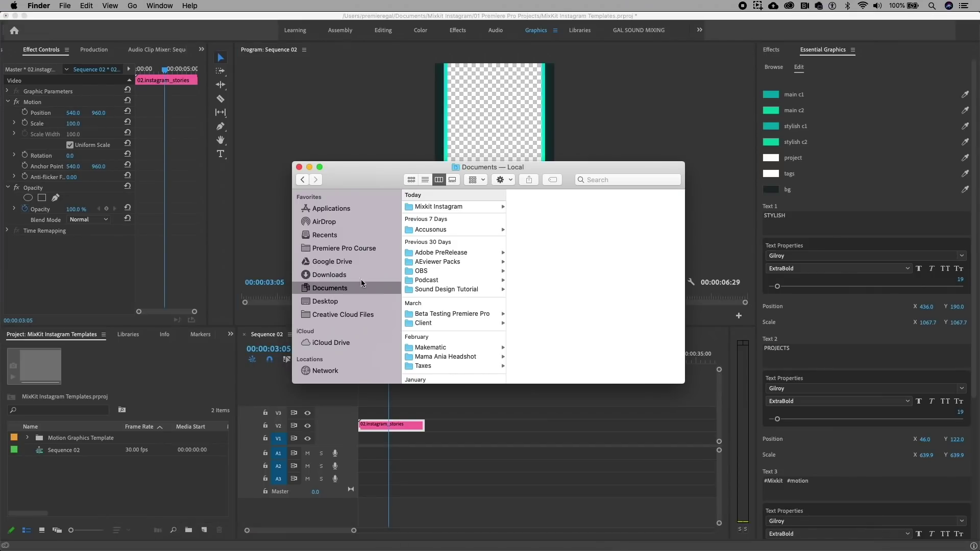
pyautogui.click(442, 206)
pyautogui.click(535, 216)
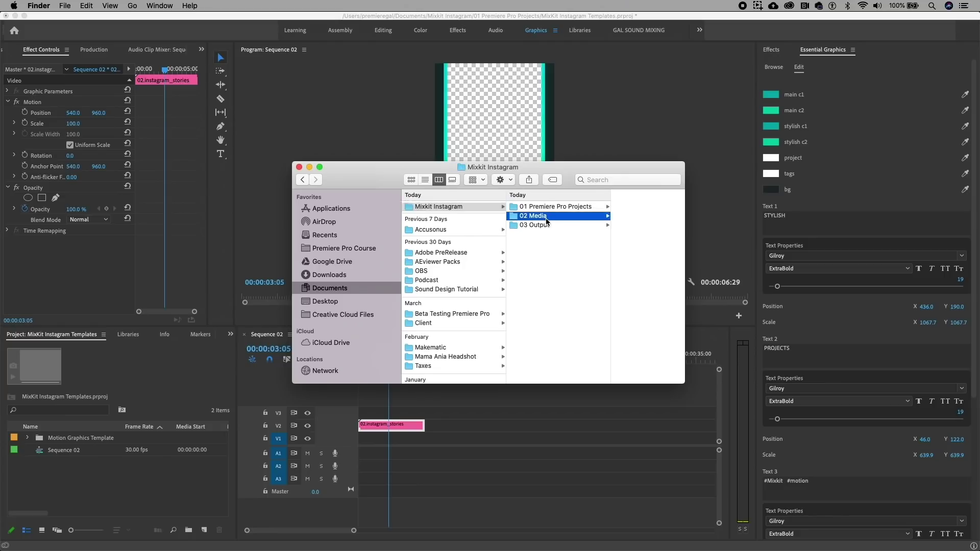
pyautogui.click(602, 216)
pyautogui.moveTo(611, 207); pyautogui.dragTo(51, 452)
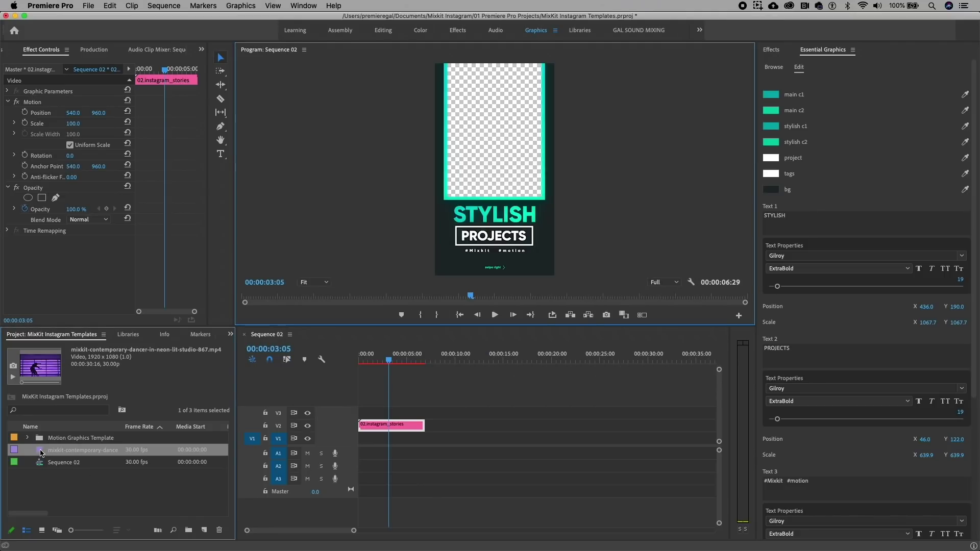
pyautogui.moveTo(41, 453); pyautogui.dragTo(358, 442)
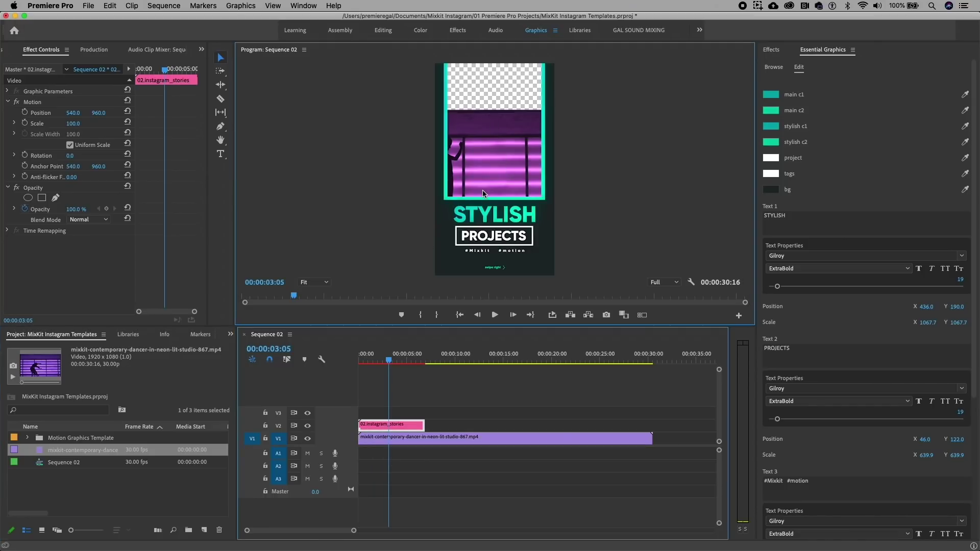
pyautogui.click(386, 440)
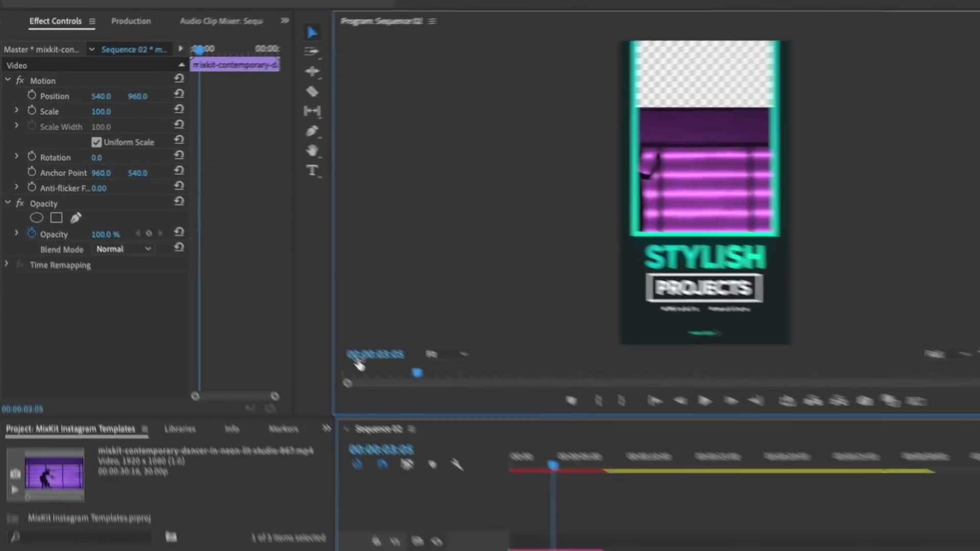
pyautogui.moveTo(111, 111); pyautogui.dragTo(237, 94)
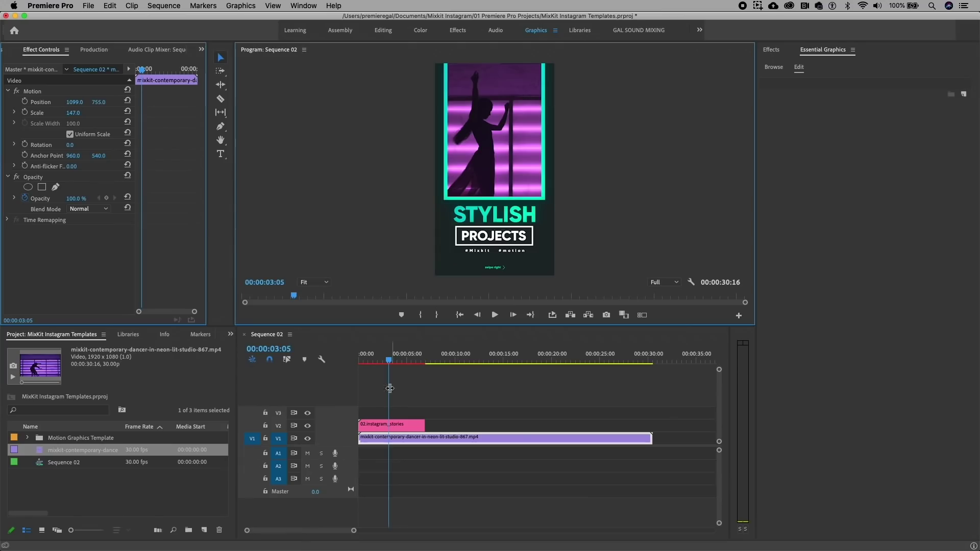
# Step: Change the template's main c2 colour to magenta C500CD
pyautogui.click(423, 425)
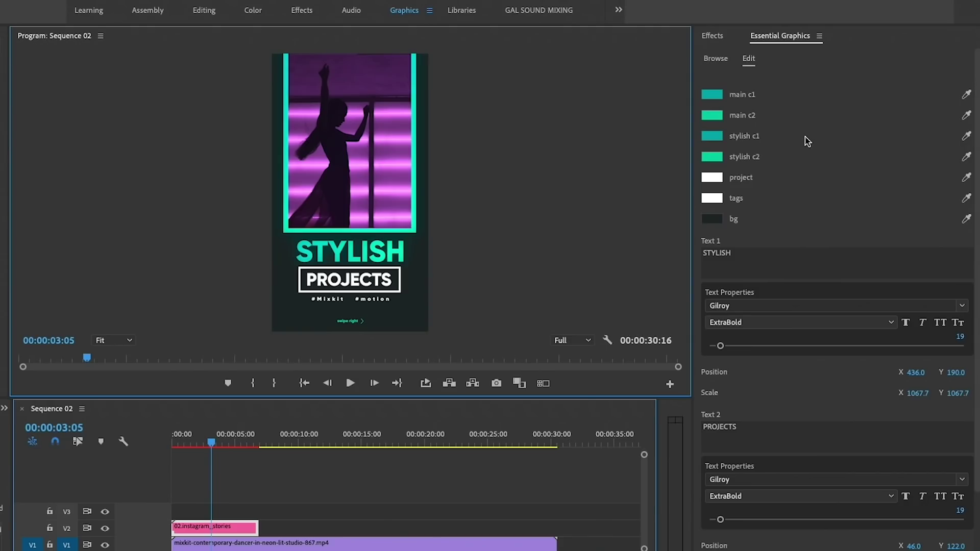
pyautogui.click(716, 117)
pyautogui.moveTo(355, 400); pyautogui.dragTo(363, 400)
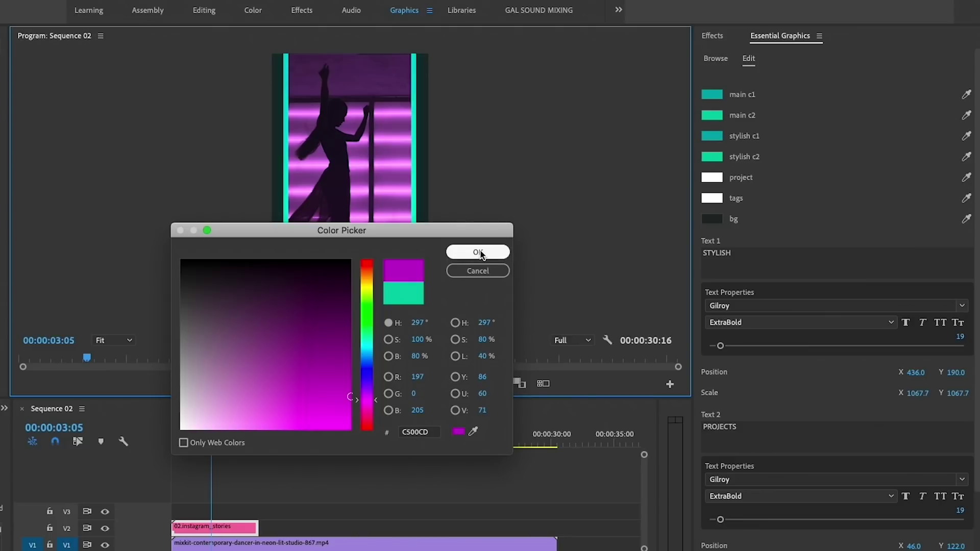
pyautogui.click(480, 253)
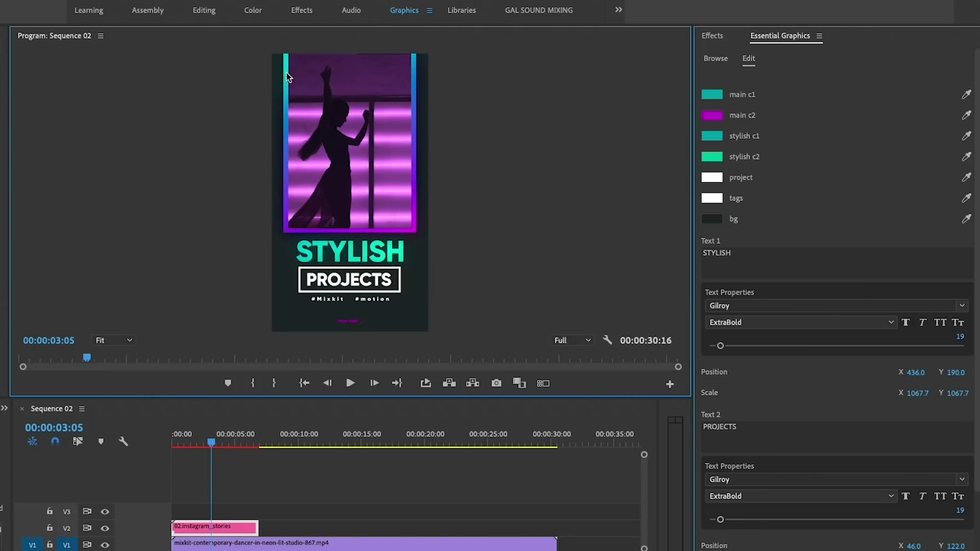
pyautogui.click(772, 261)
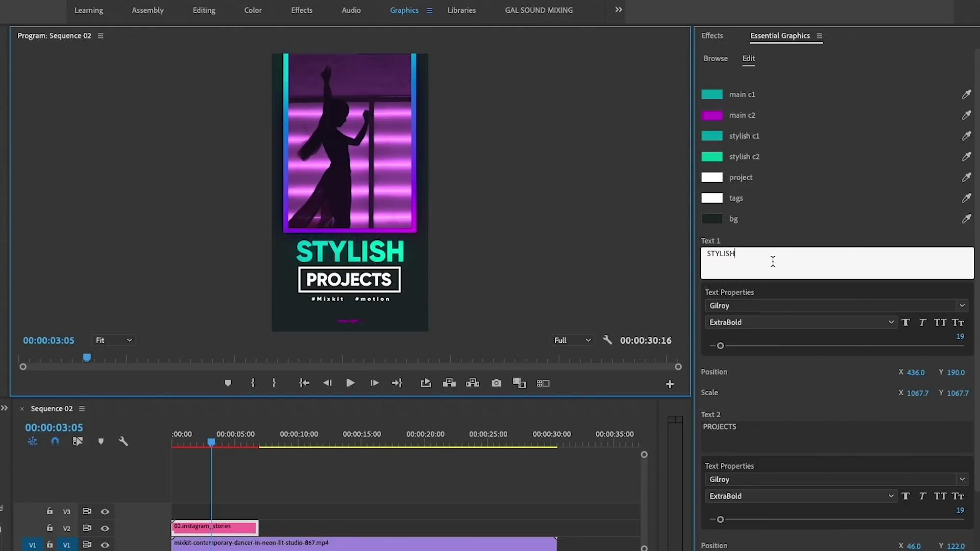
# Step: Replace STYLISH with INSTAGRAM in Text 1 and reduce its font size to 16
pyautogui.doubleClick(741, 260)
pyautogui.press('BackSpace')
pyautogui.click(737, 379)
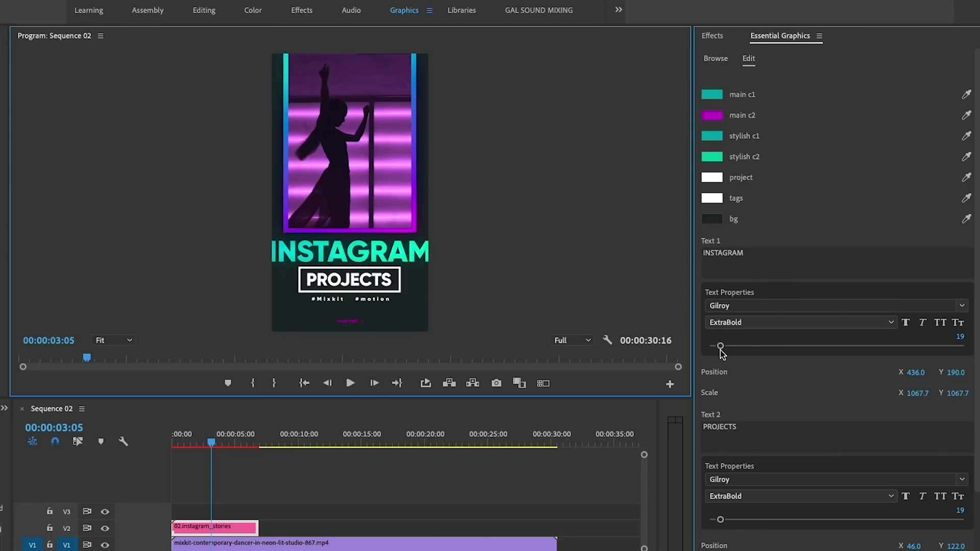
pyautogui.moveTo(720, 346); pyautogui.dragTo(718, 346)
# Step: Change Text 2 from PROJECTS to TEMPLATES with font size 18
pyautogui.click(715, 431)
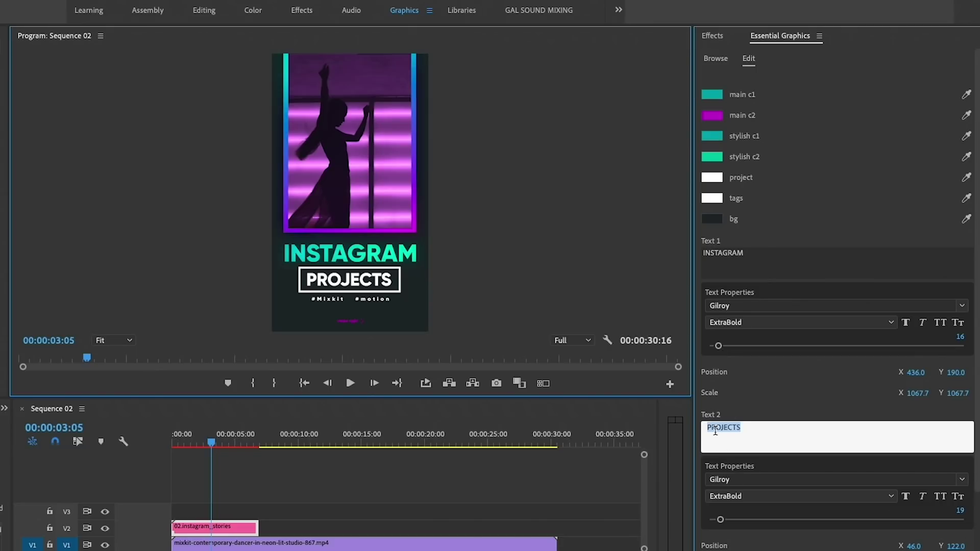
pyautogui.write('TEMPLATES')
pyautogui.click(759, 404)
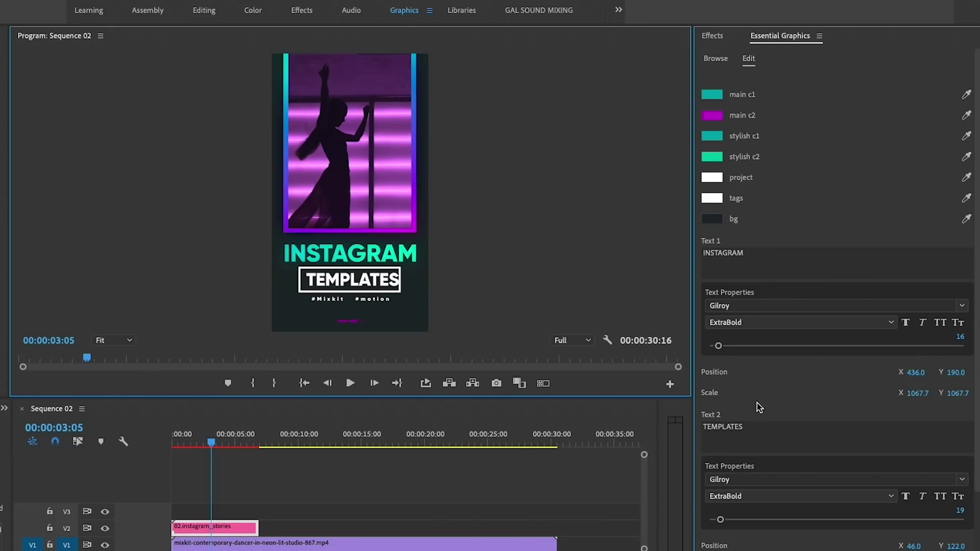
pyautogui.click(959, 510)
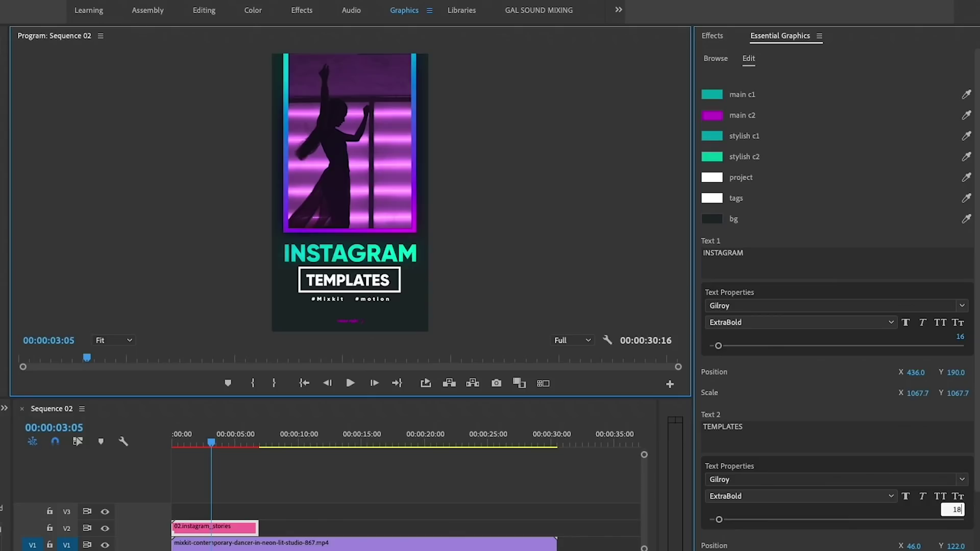
pyautogui.write('18')
pyautogui.press('Return')
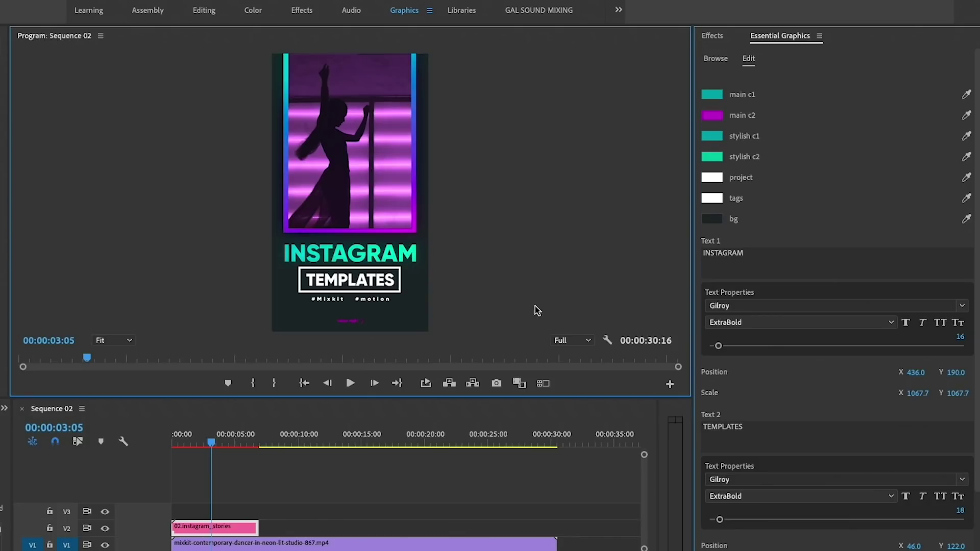
# Step: Replace the #Mixkit #motion hashtags in Text 3 with the creator's own hashtag
pyautogui.scroll(-5, 745, 423)
pyautogui.click(731, 406)
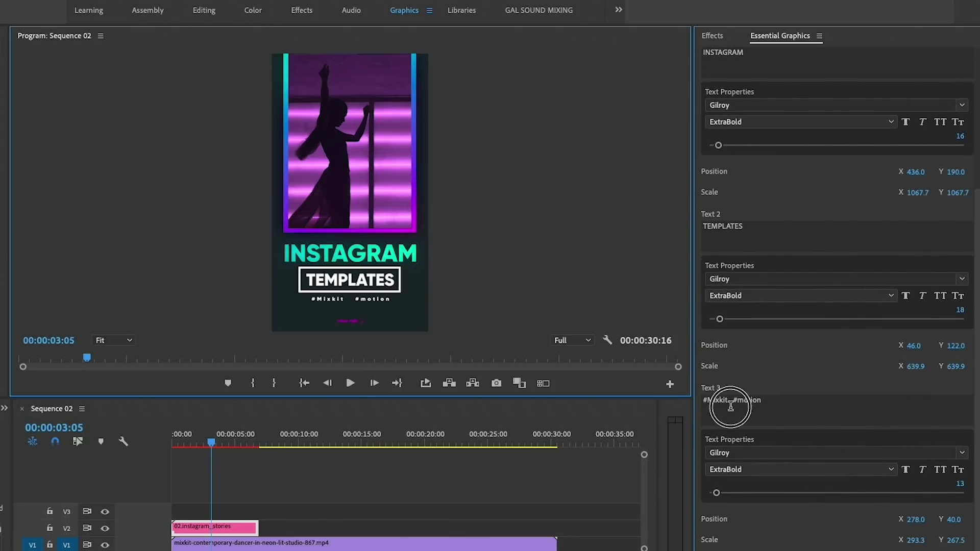
pyautogui.write('#PremiereGal')
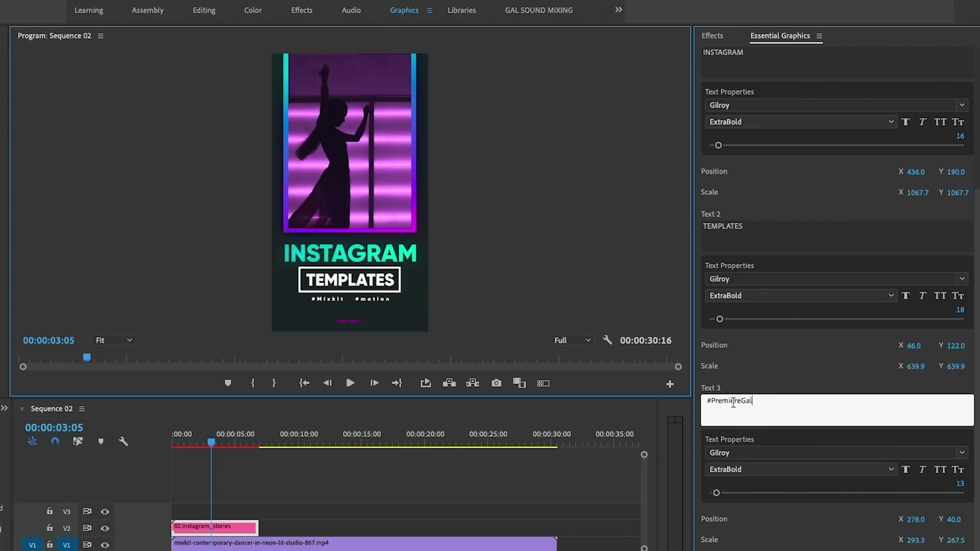
pyautogui.click(767, 376)
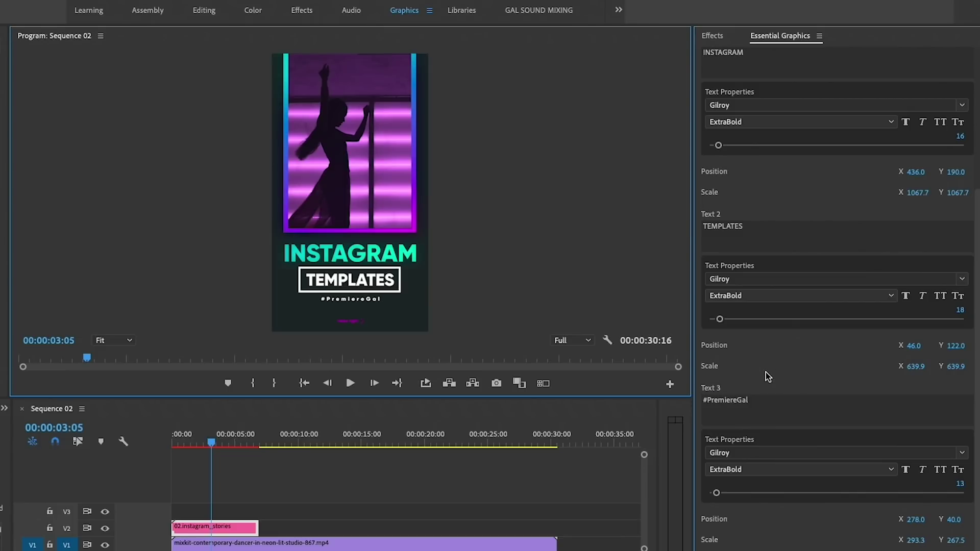
# Step: Change 'swipe right' to 'swipe up' and start shortening the dancer clip's end
pyautogui.scroll(-2, 768, 534)
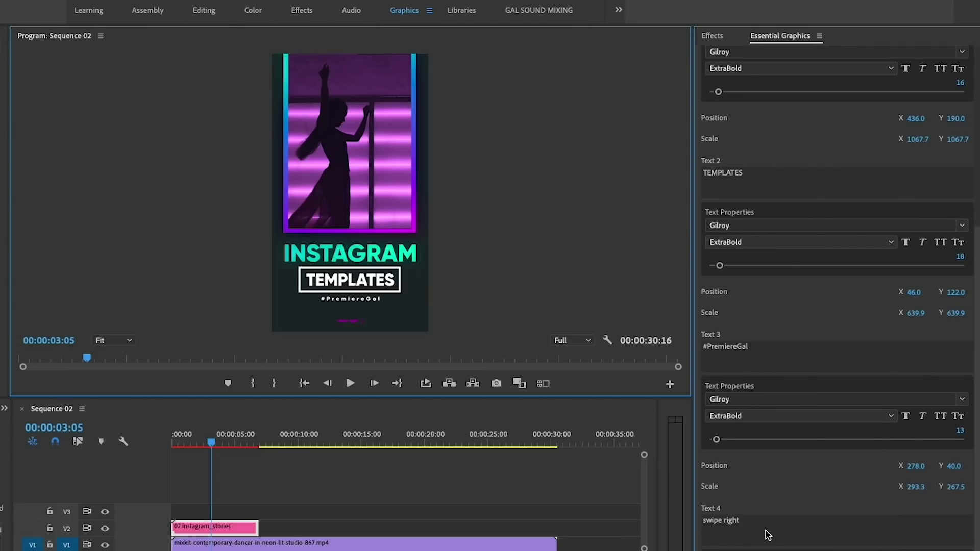
pyautogui.click(736, 522)
pyautogui.click(737, 522)
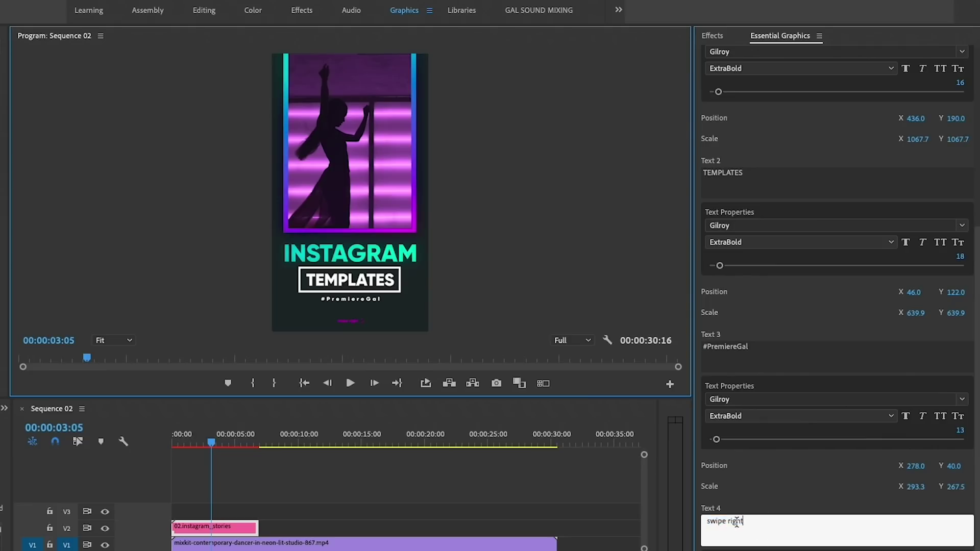
pyautogui.doubleClick(736, 522)
pyautogui.write('up')
pyautogui.click(767, 479)
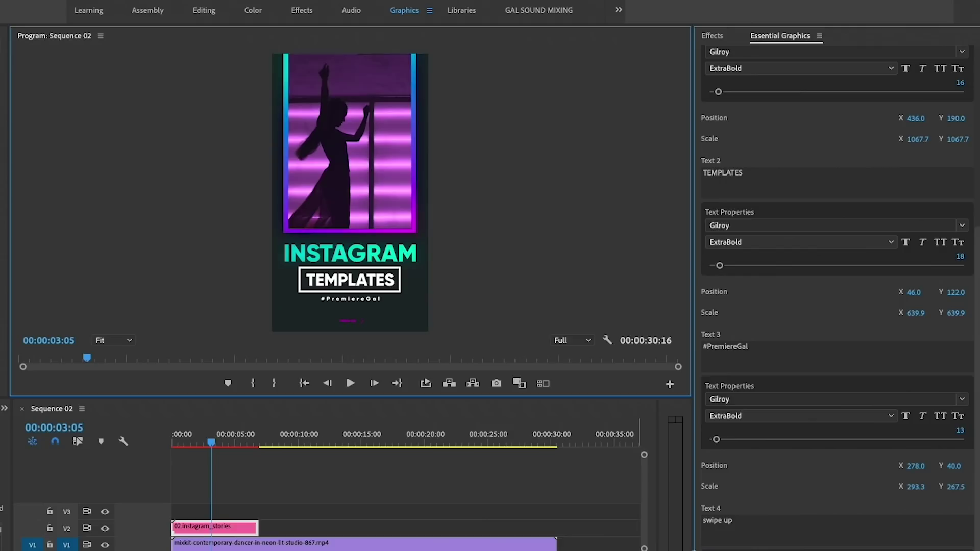
pyautogui.scroll(-1, 794, 521)
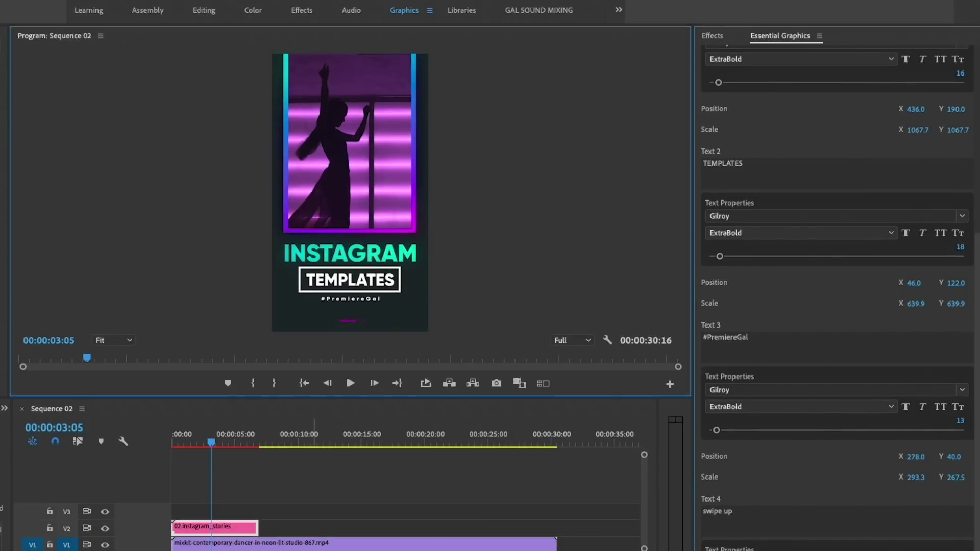
pyautogui.moveTo(556, 544); pyautogui.dragTo(469, 546)
# Step: Trim the dancer clip's out point to about 00:00:07, then go to File > Export > Media
pyautogui.moveTo(470, 412); pyautogui.dragTo(258, 412)
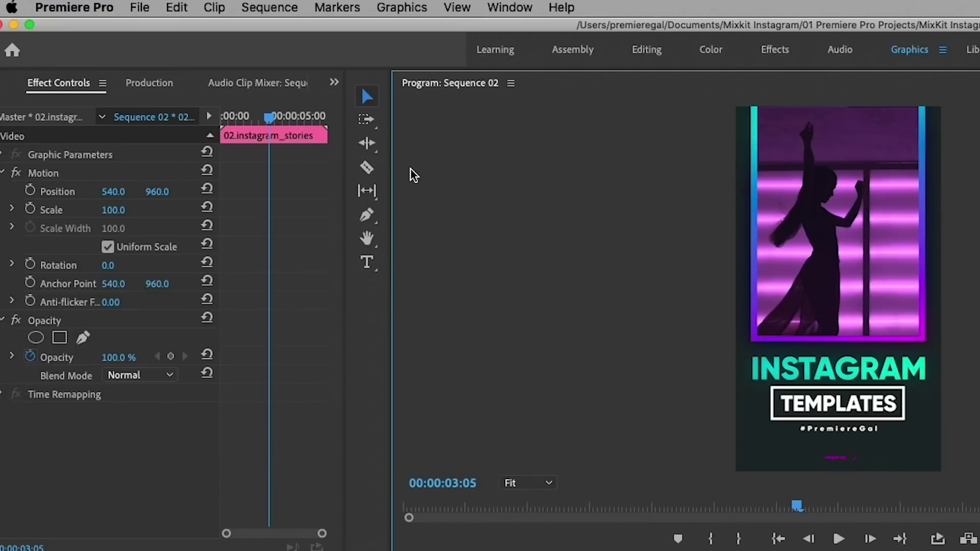
pyautogui.click(136, 7)
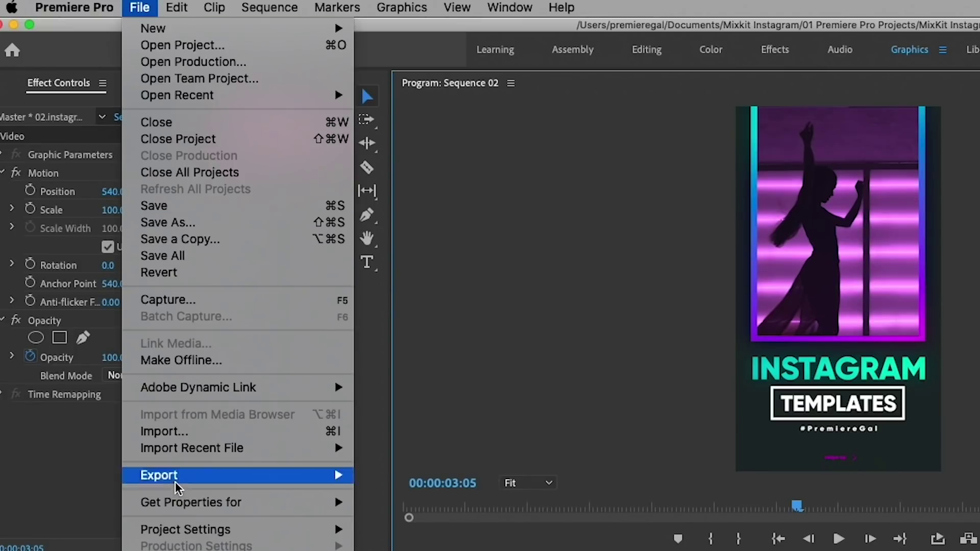
pyautogui.moveTo(179, 482)
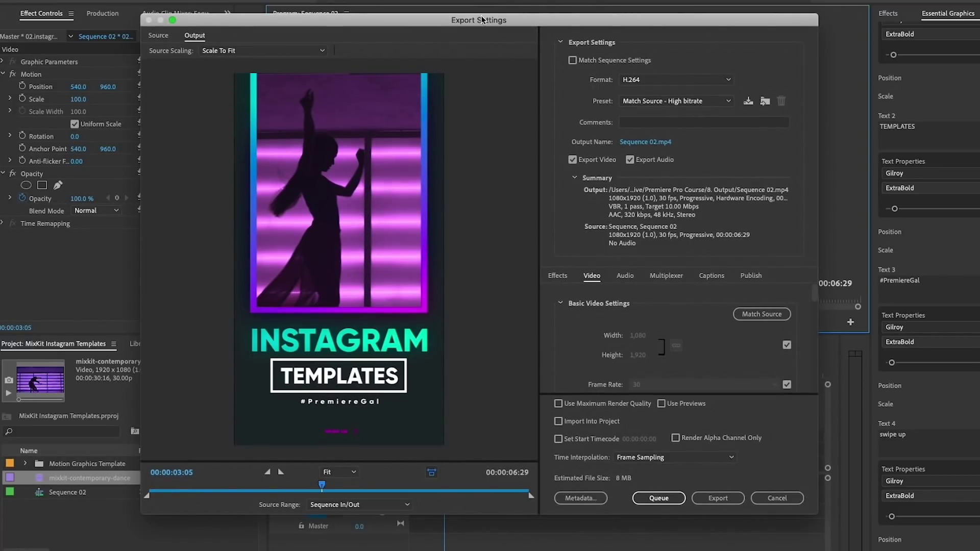
# Step: Keep the H.264 export preset at Match Source - High bitrate
pyautogui.click(681, 102)
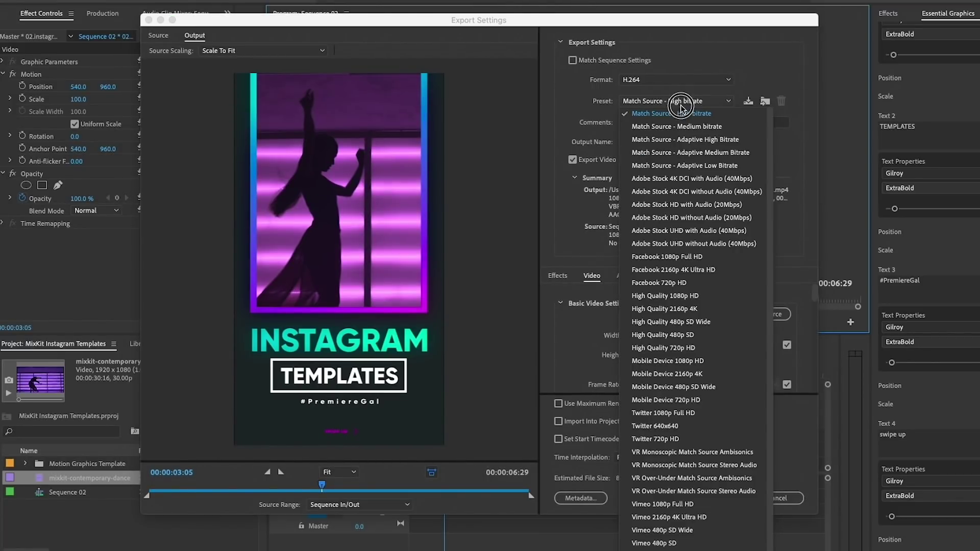
pyautogui.scroll(-2, 675, 351)
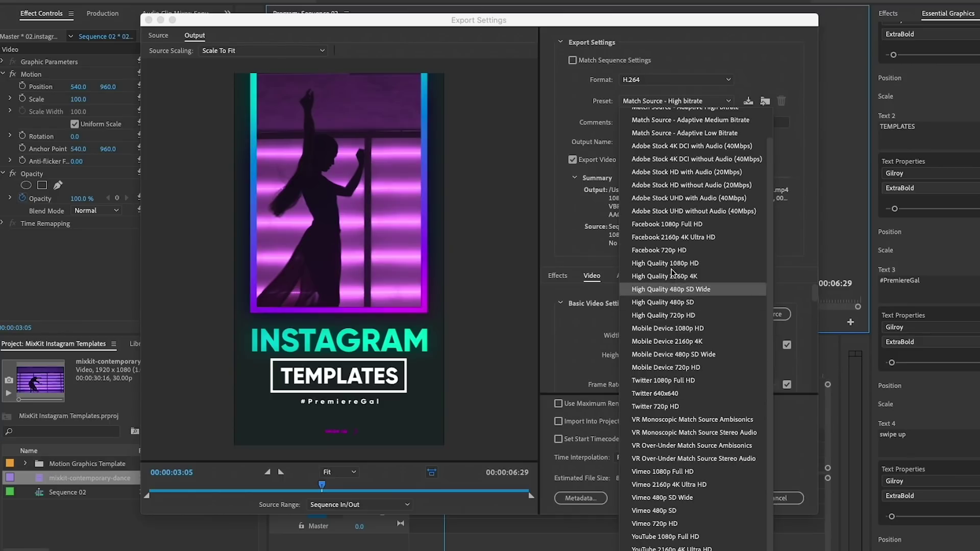
pyautogui.scroll(2, 672, 246)
pyautogui.click(565, 118)
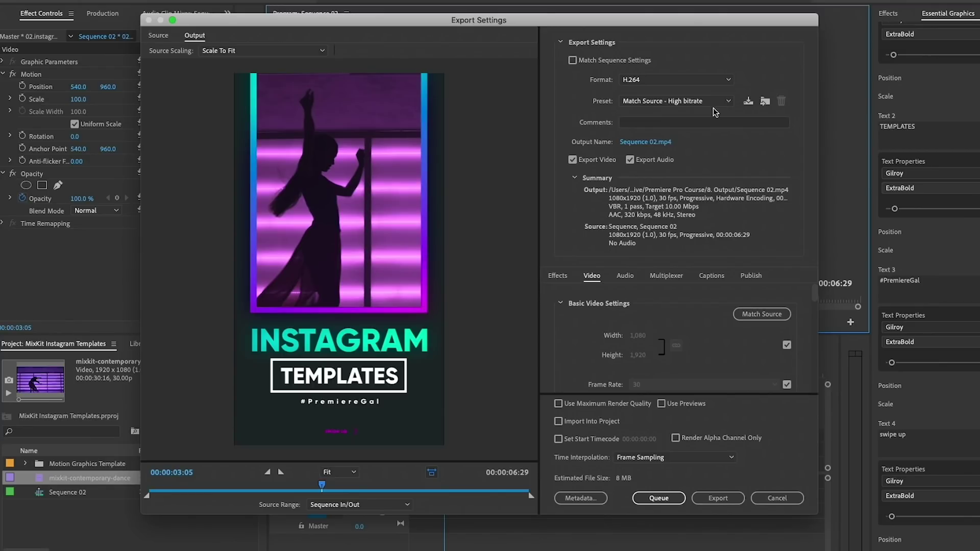
# Step: Save the export as Instagram-story.mp4 in Downloads and start encoding Sequence 02
pyautogui.click(646, 143)
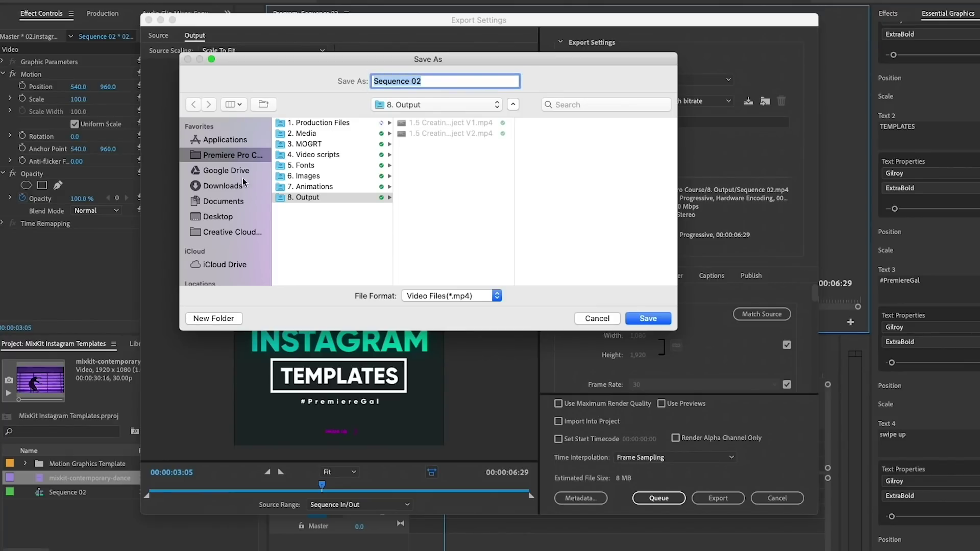
pyautogui.scroll(-3, 216, 236)
pyautogui.click(219, 165)
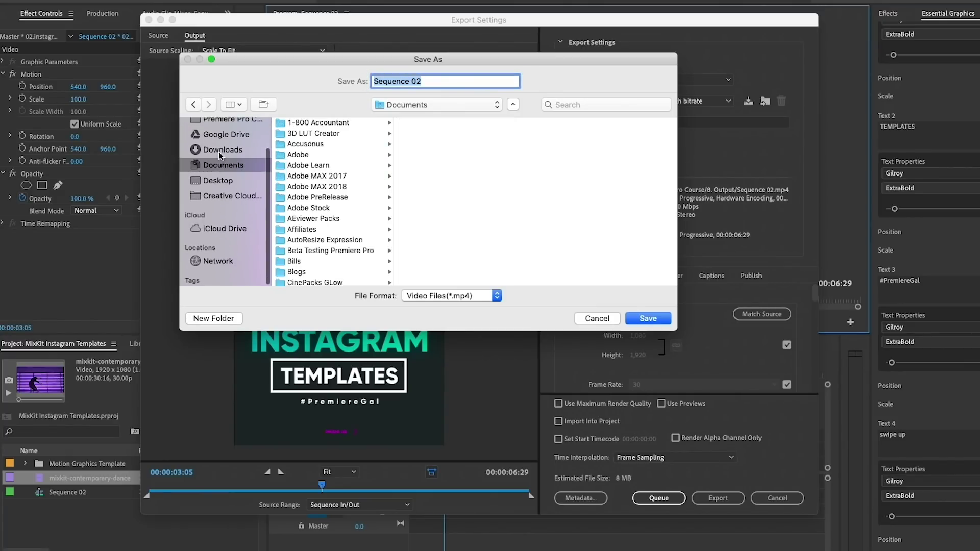
pyautogui.click(219, 150)
pyautogui.write('Instagram-story')
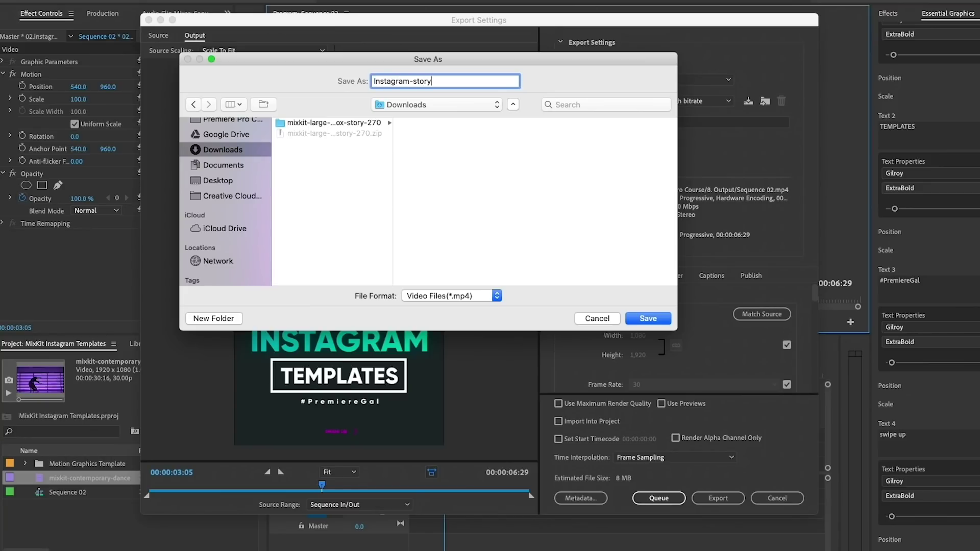
pyautogui.click(638, 318)
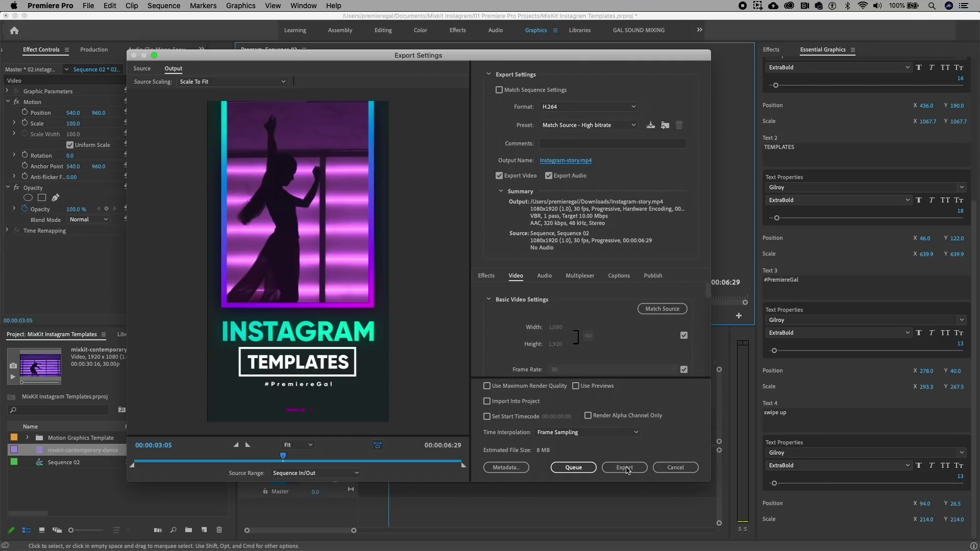
pyautogui.click(626, 468)
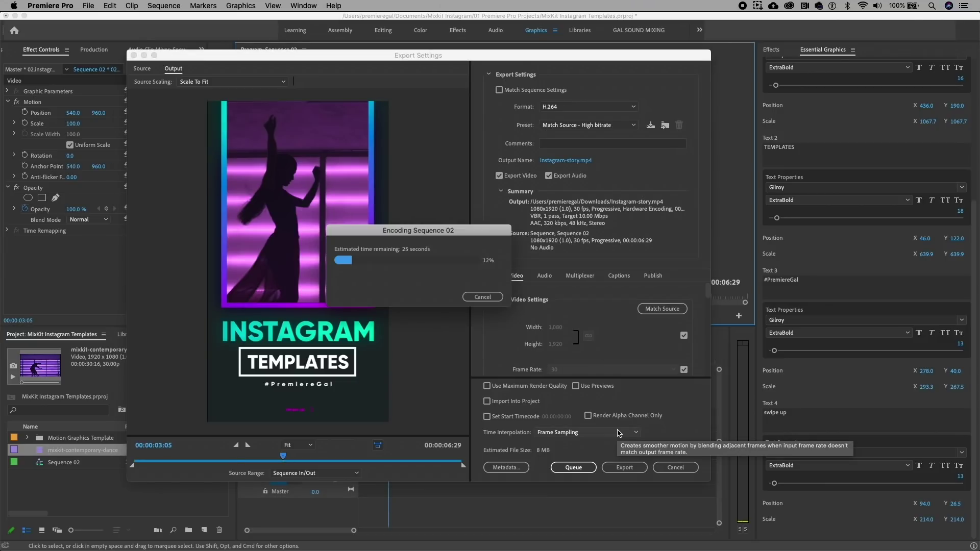